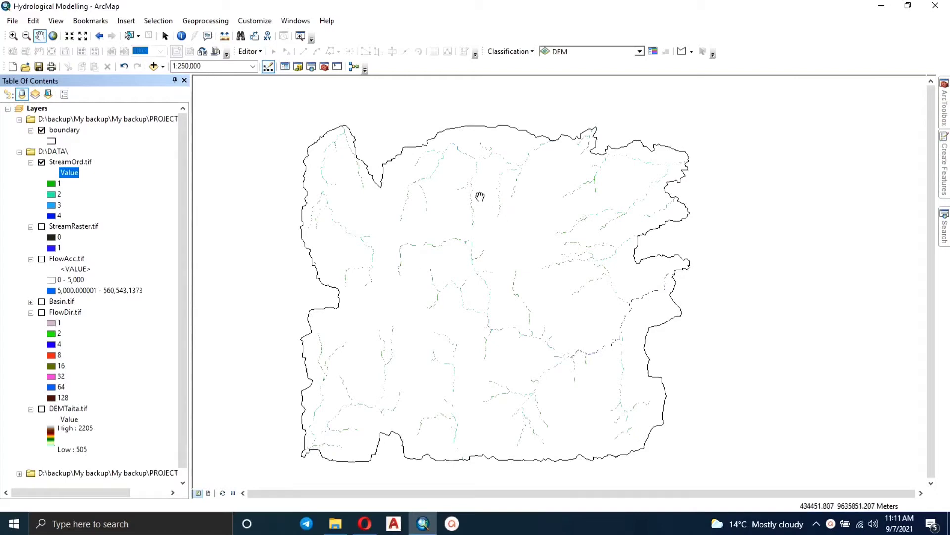
Step: Set up the Stream to Feature tool with StreamOrd.tif as input stream raster and FlowDir.tif as input flow direction raster
scroll(437, 221, down, 3)
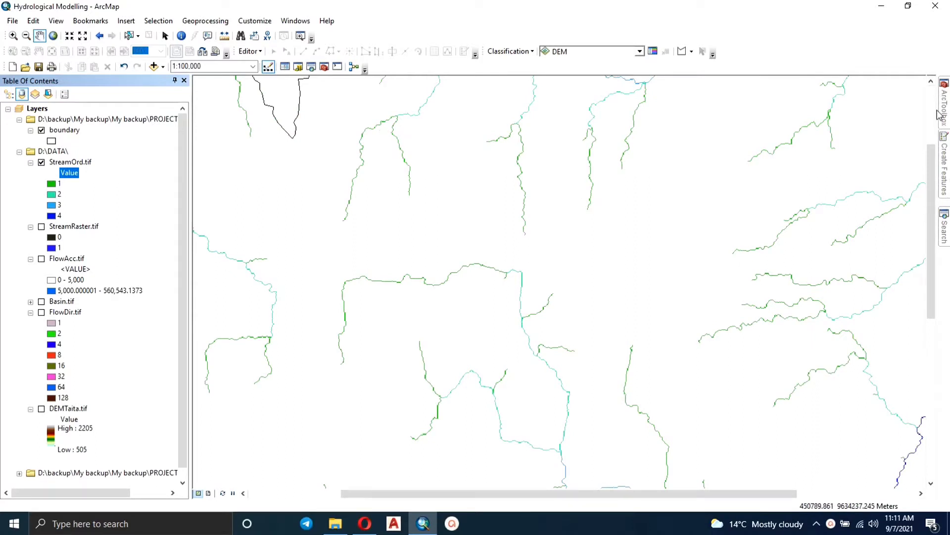
mouse_move(944, 110)
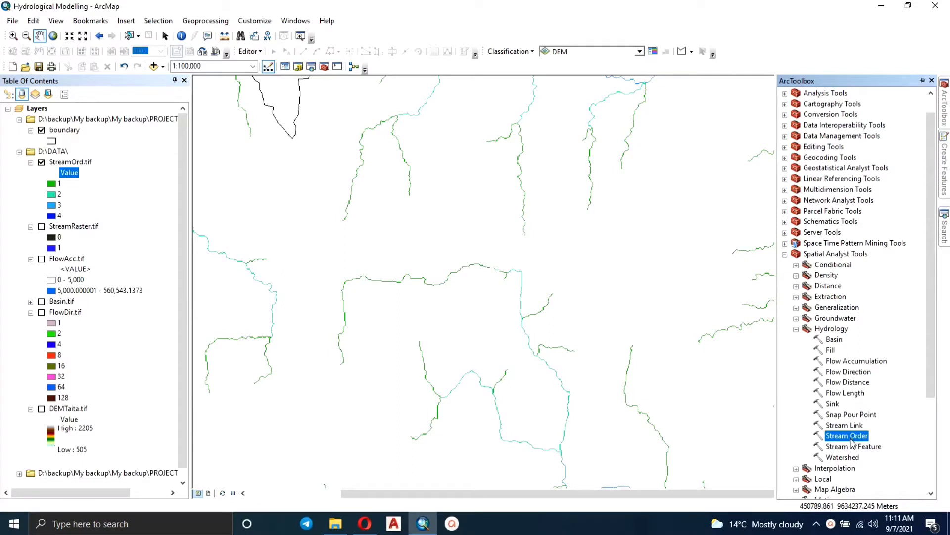
double_click(836, 447)
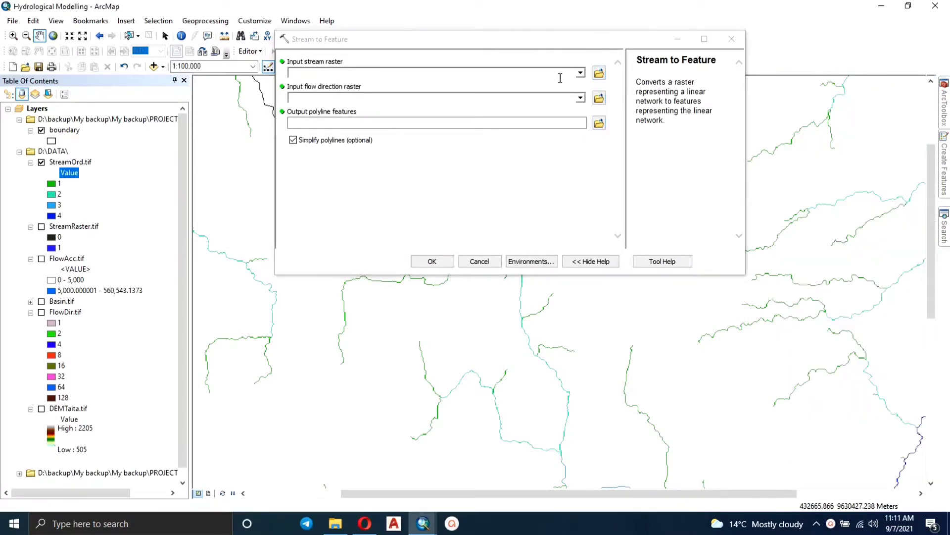
click(580, 73)
click(581, 72)
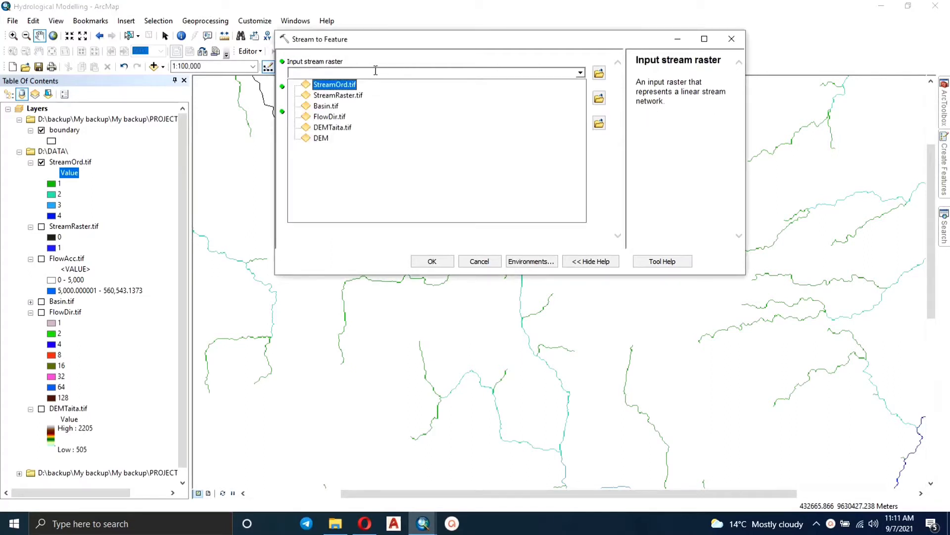
click(360, 107)
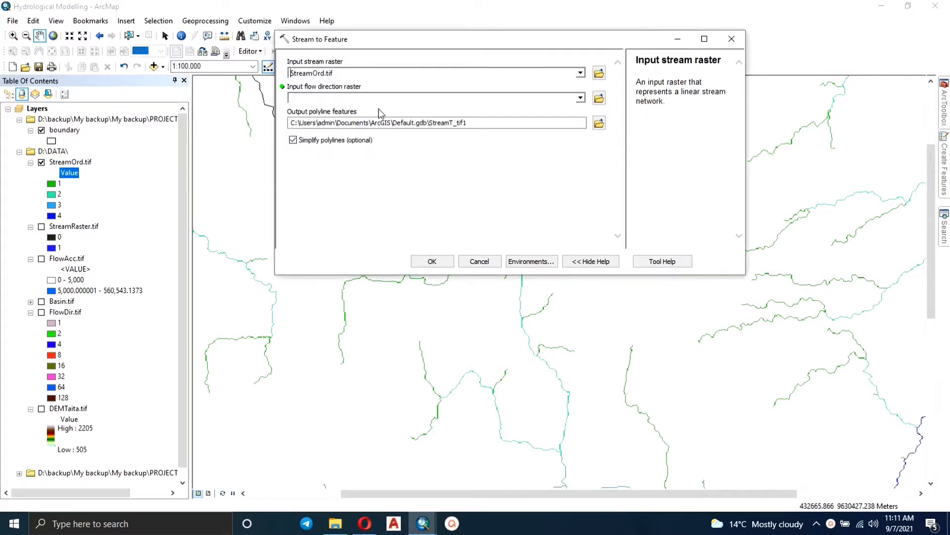
click(581, 98)
key(Up)
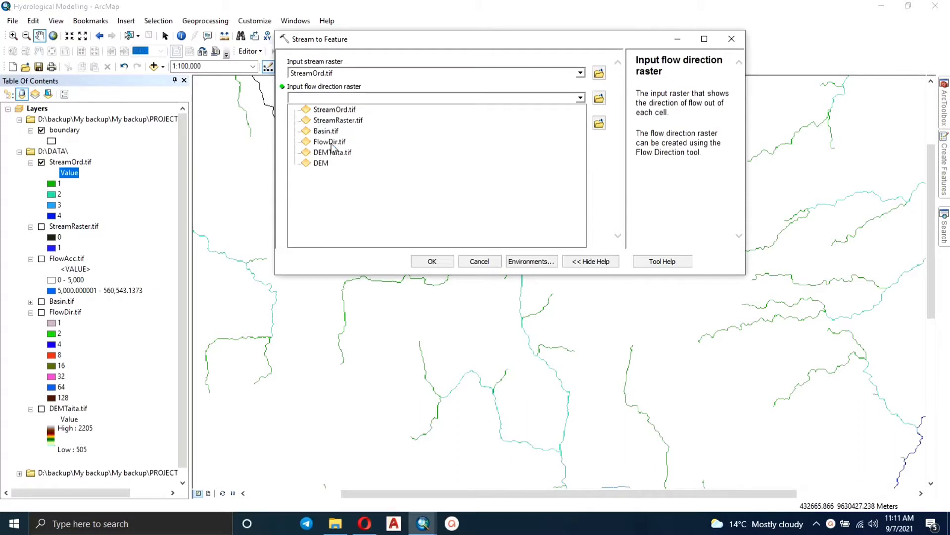
click(331, 142)
Step: Name the output polyline features Stream in D:\DATA and run the stream conversion
click(599, 122)
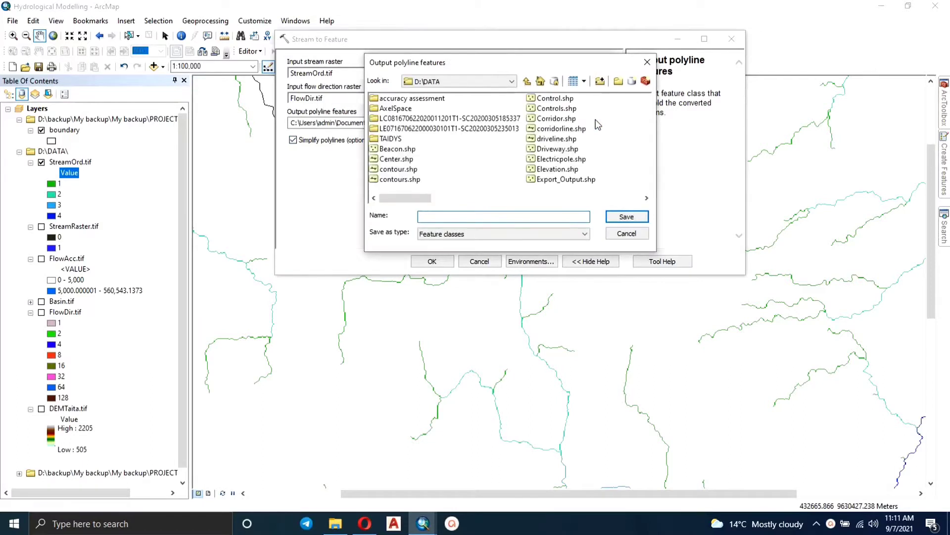
text(St)
click(638, 217)
click(431, 261)
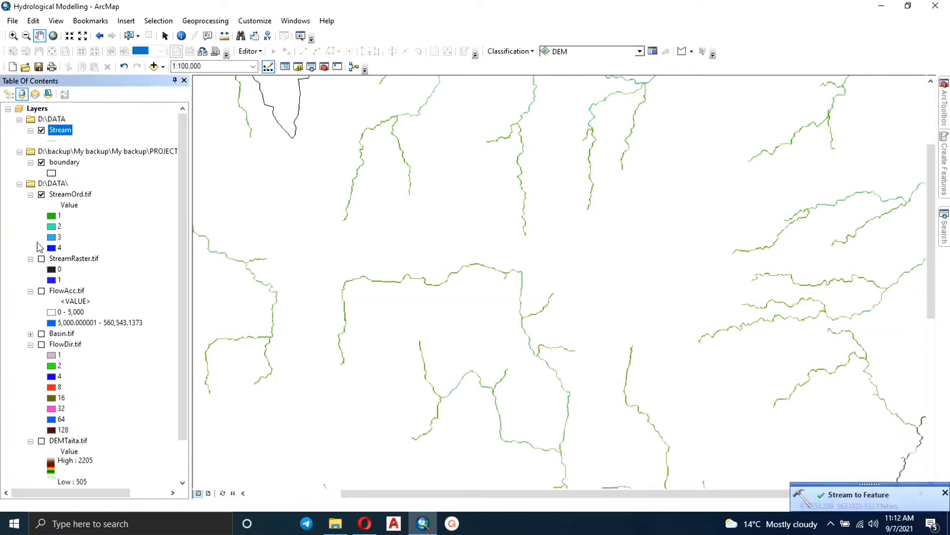
Step: Zoom the map to the Stream layer's extent and hide the StreamOrd.tif layer
right_click(65, 131)
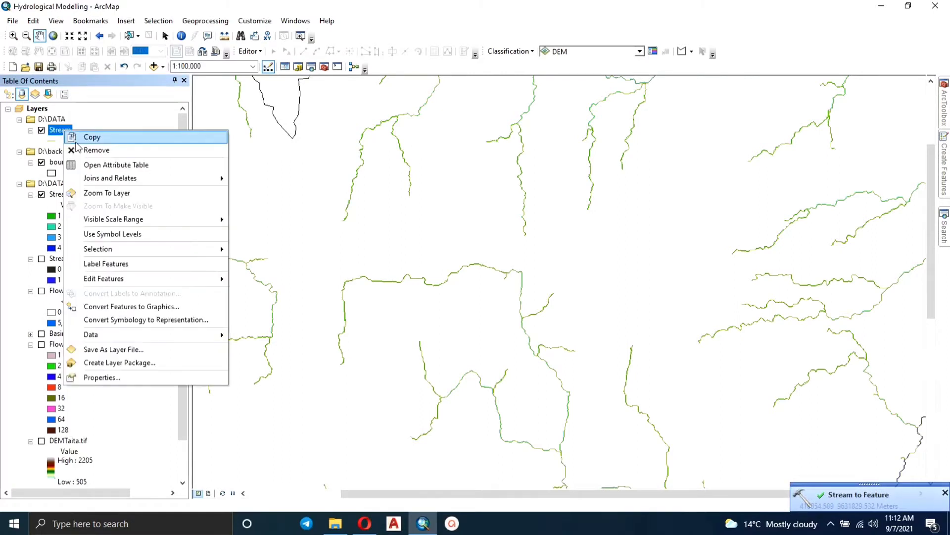
click(95, 193)
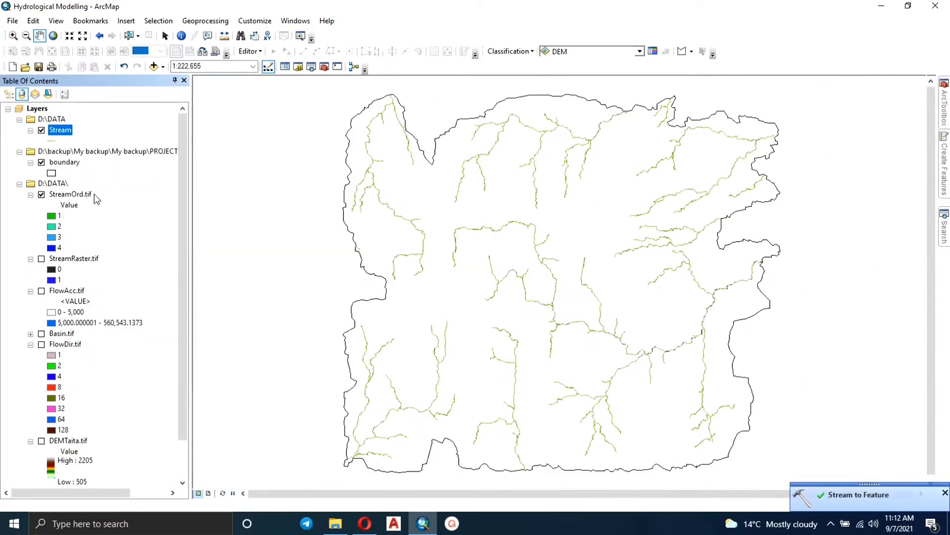
click(41, 195)
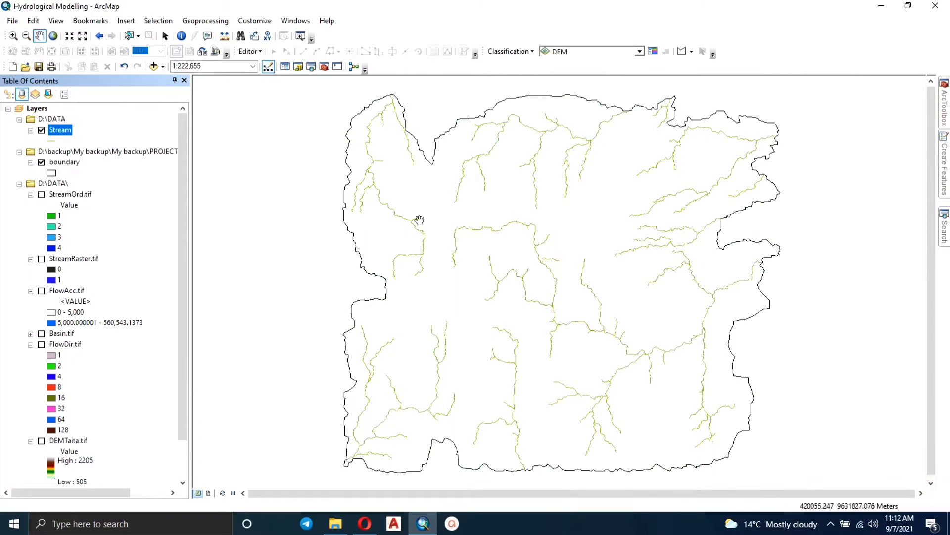
Step: Open the Stream layer's attribute table and move its window clear of the search pane
right_click(63, 131)
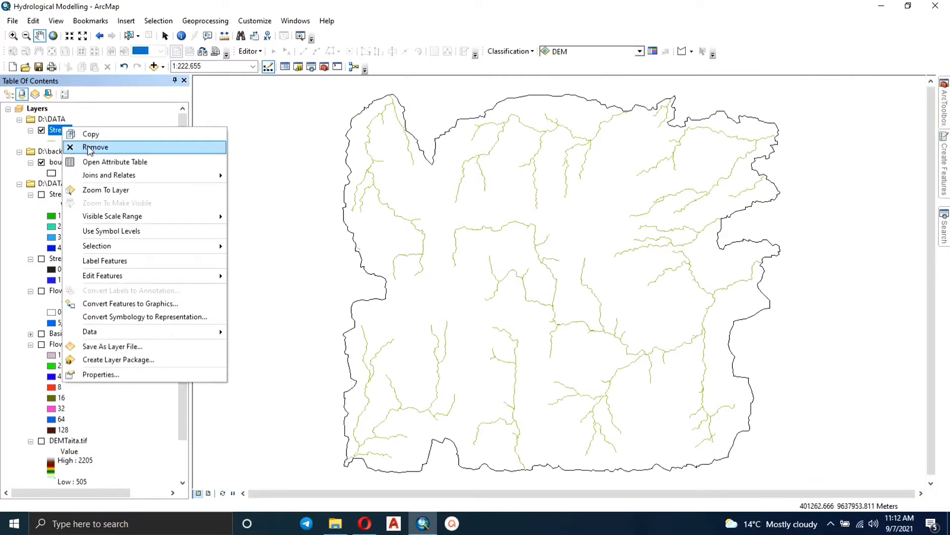
click(94, 158)
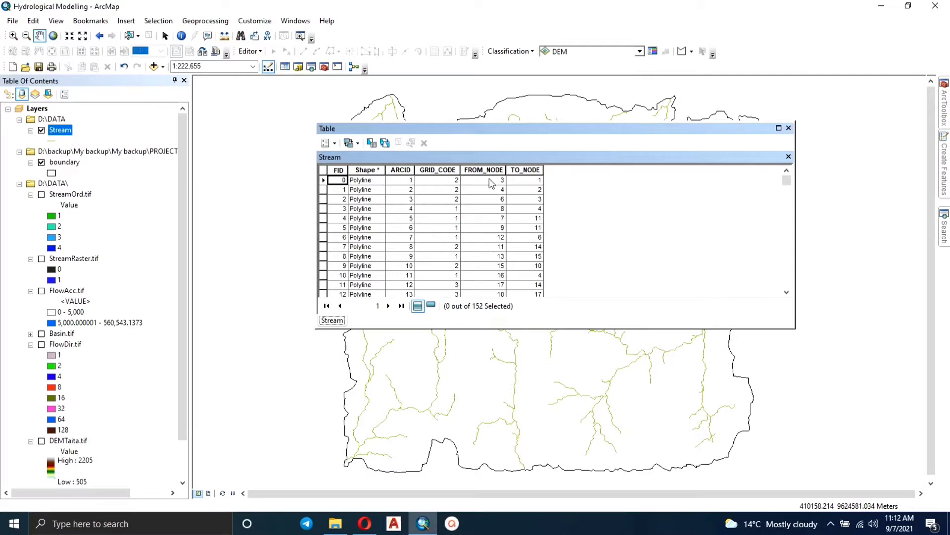
click(944, 226)
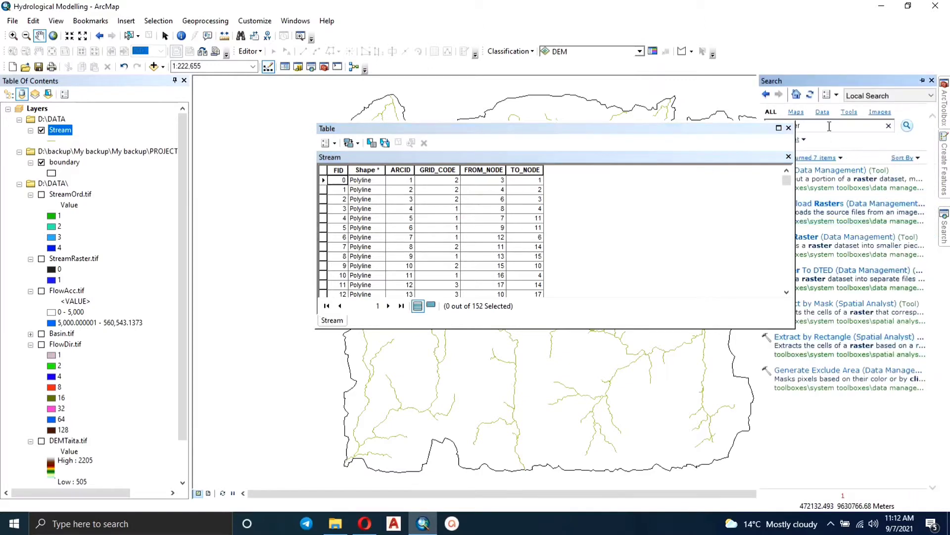
drag(713, 128, 518, 123)
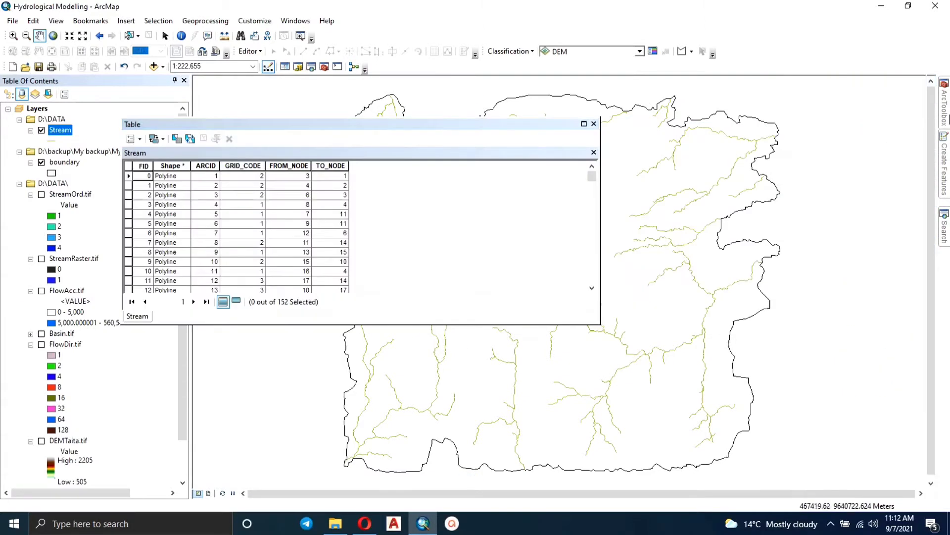
Step: Search the tools for "dissolve" and open the Data Management Dissolve tool
click(944, 225)
drag(808, 129, 762, 130)
text(d)
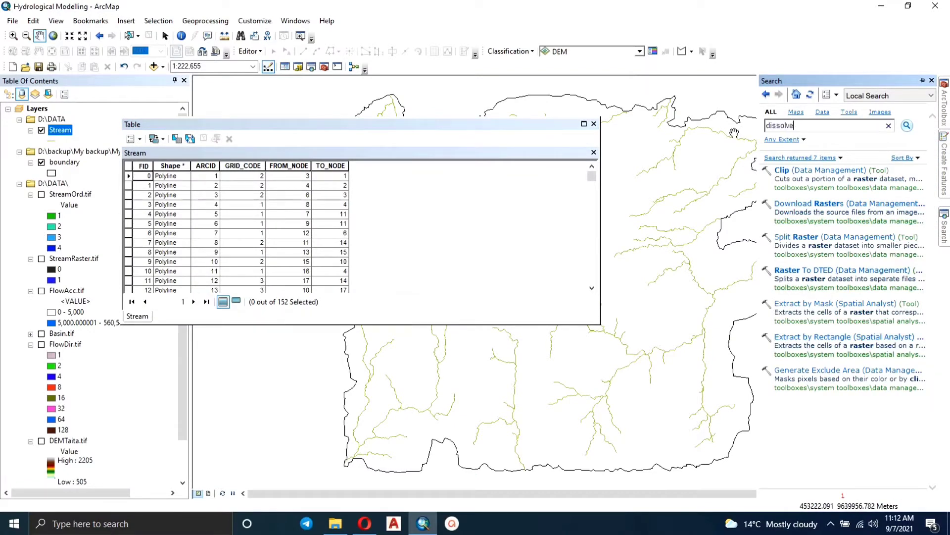
text(issolve)
key(Return)
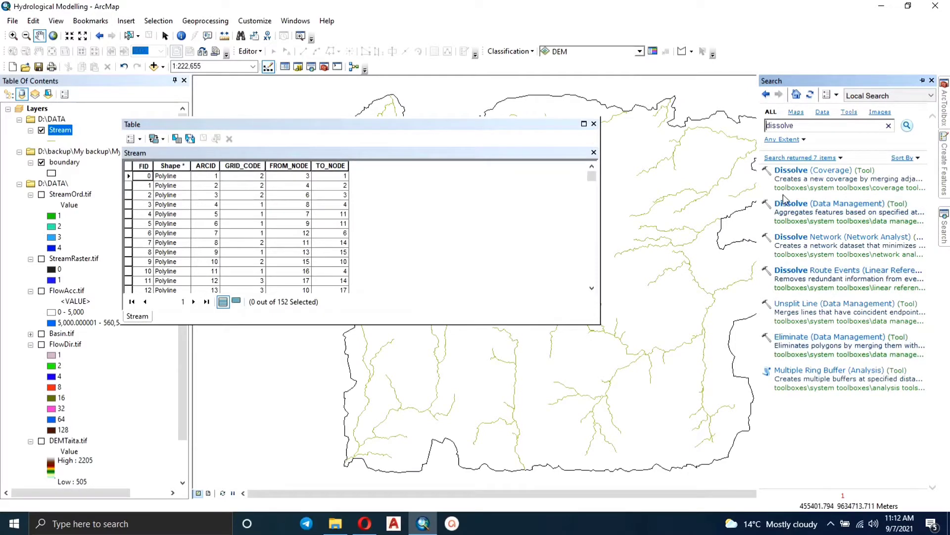
click(793, 206)
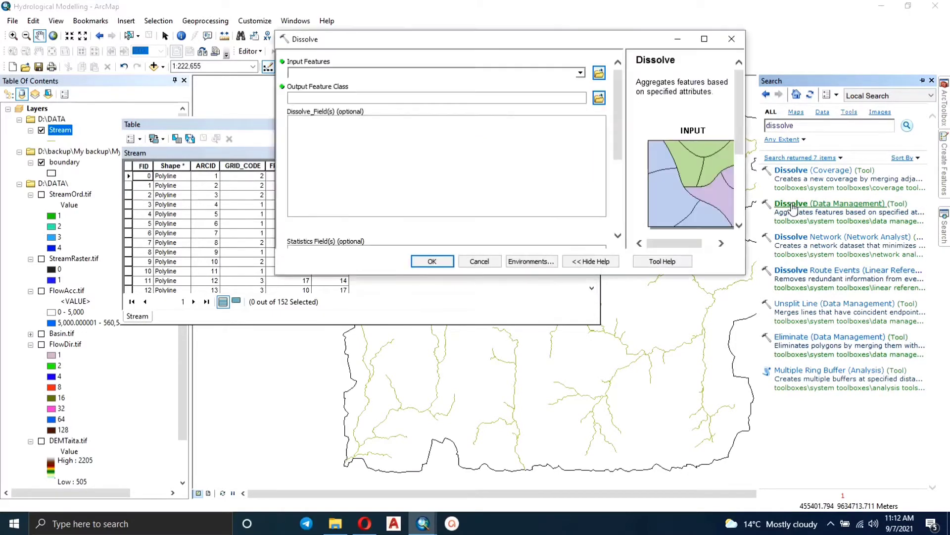
Step: Dissolve the Stream features by the GRID_CODE field into Streamdiss.shp in D:\DATA
click(580, 73)
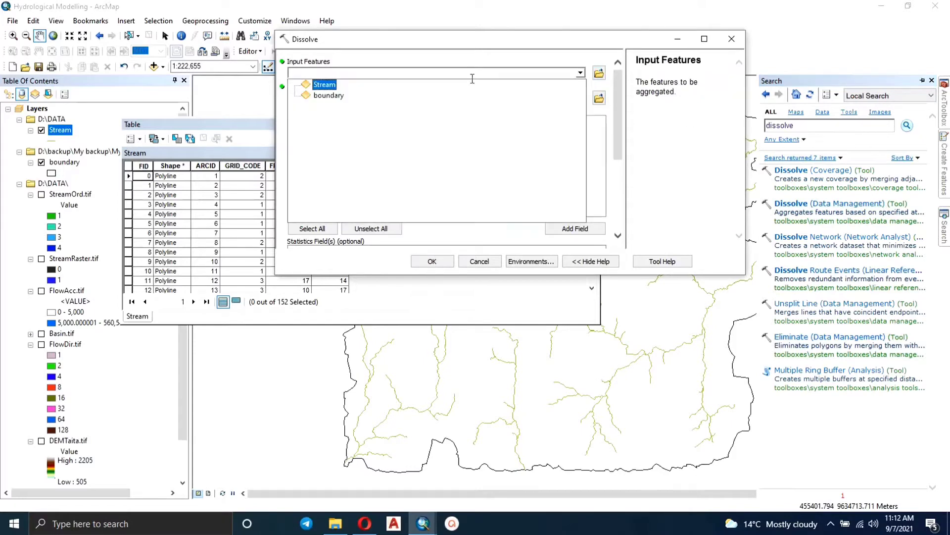
click(326, 86)
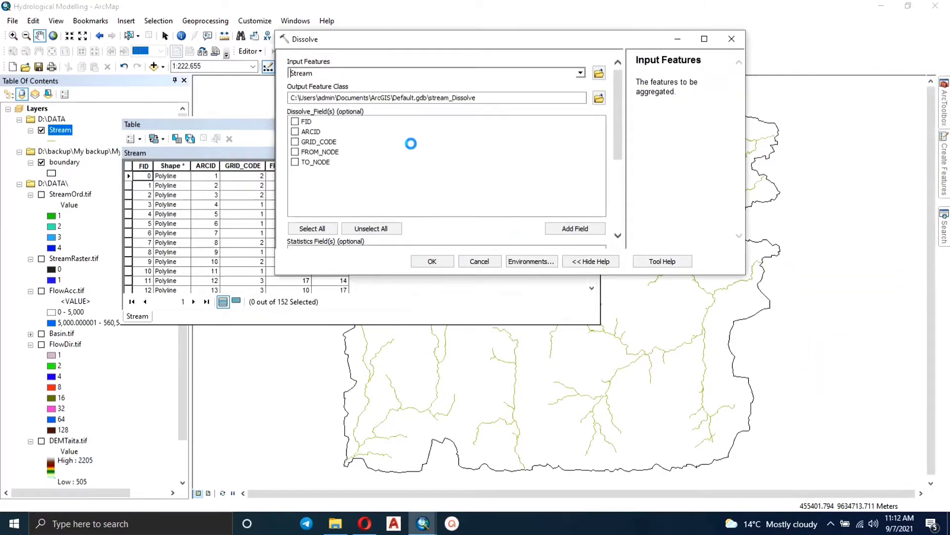
click(295, 142)
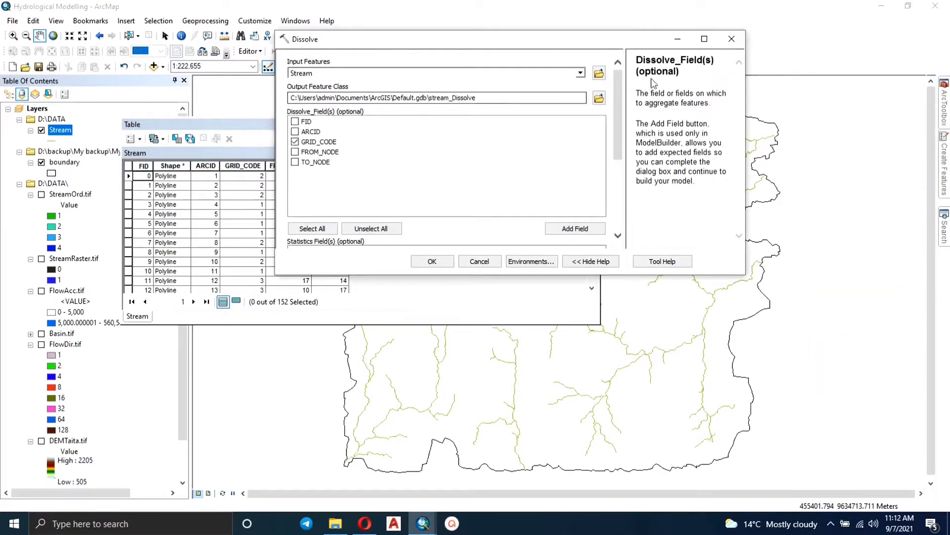
click(599, 98)
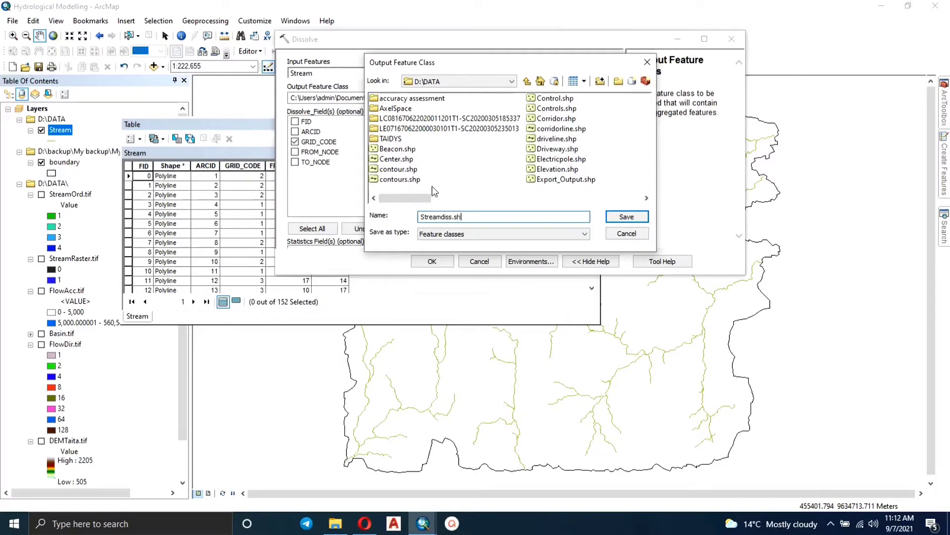
click(611, 215)
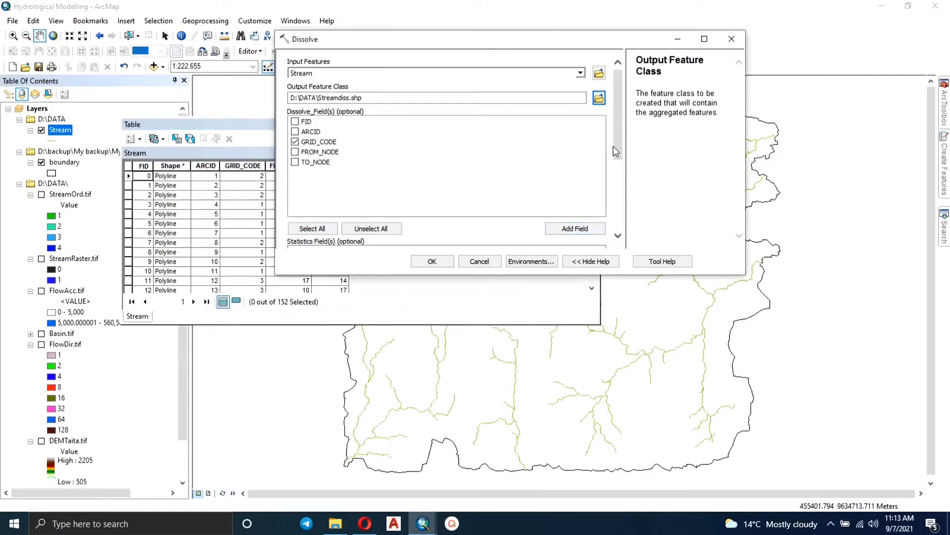
drag(620, 137, 622, 218)
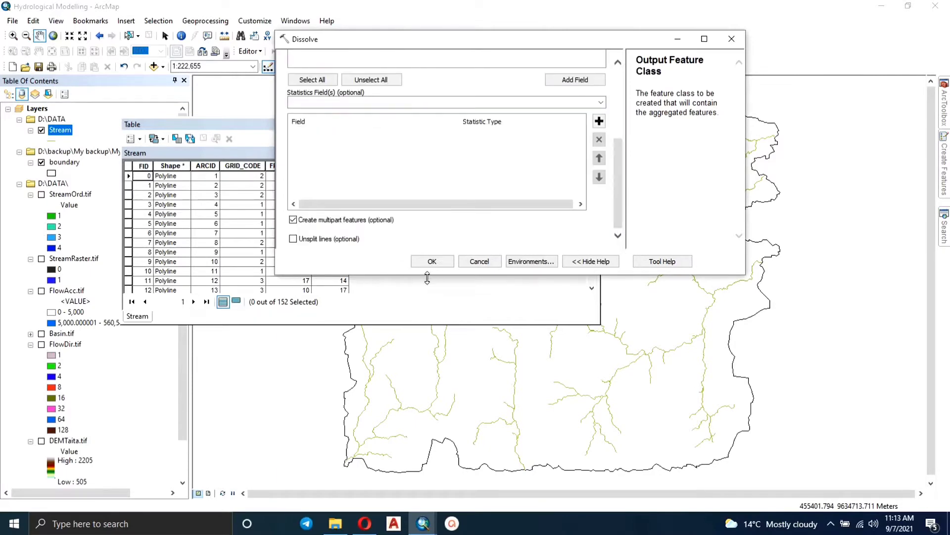
click(432, 261)
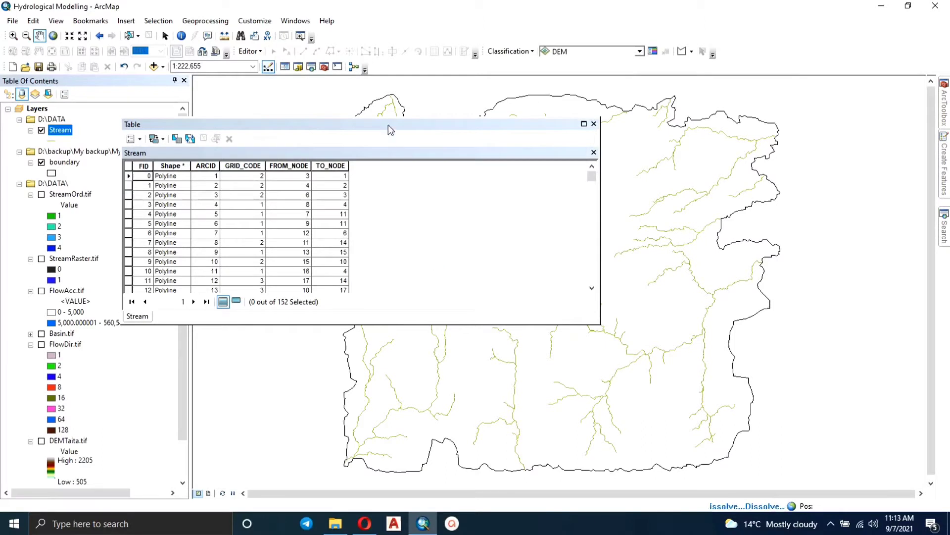
Step: Examine the records in the Streamdiss layer's attribute table, and close the table window
click(389, 126)
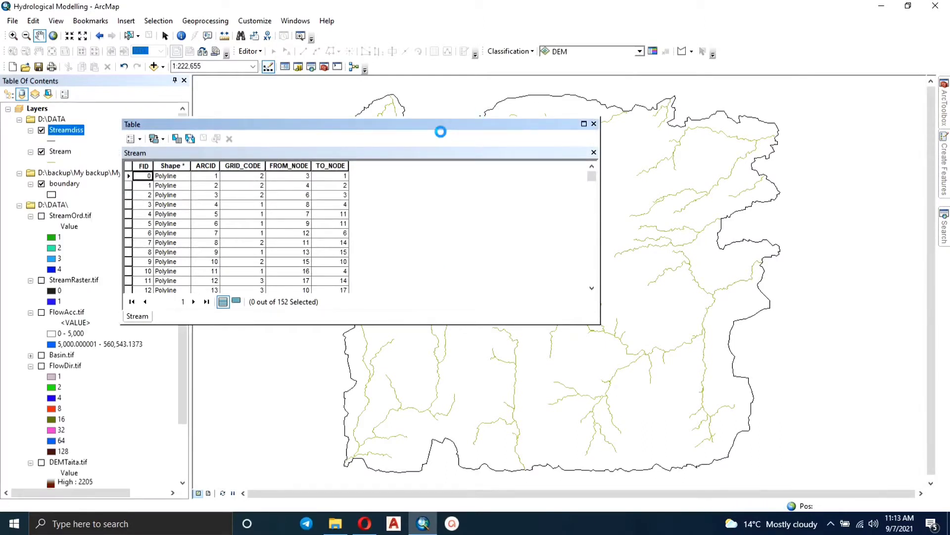
drag(441, 132, 579, 104)
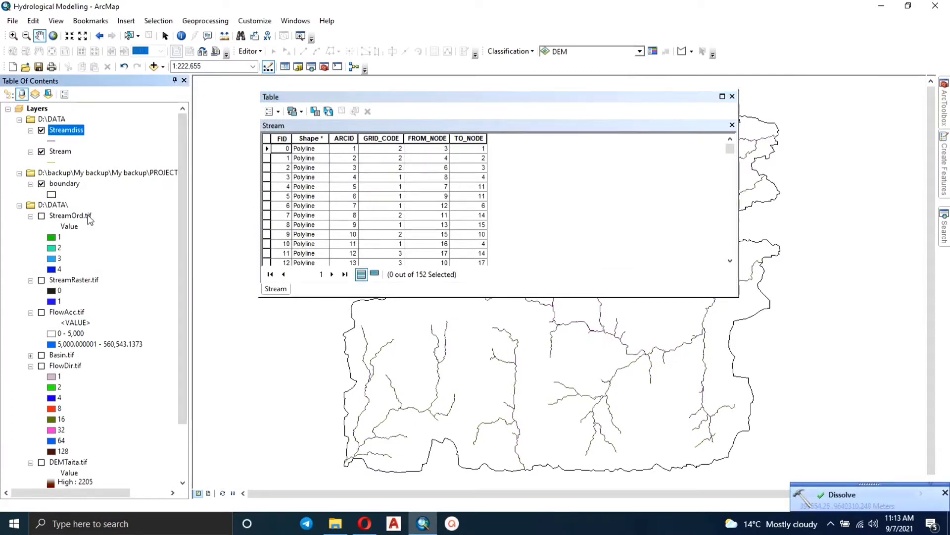
right_click(63, 136)
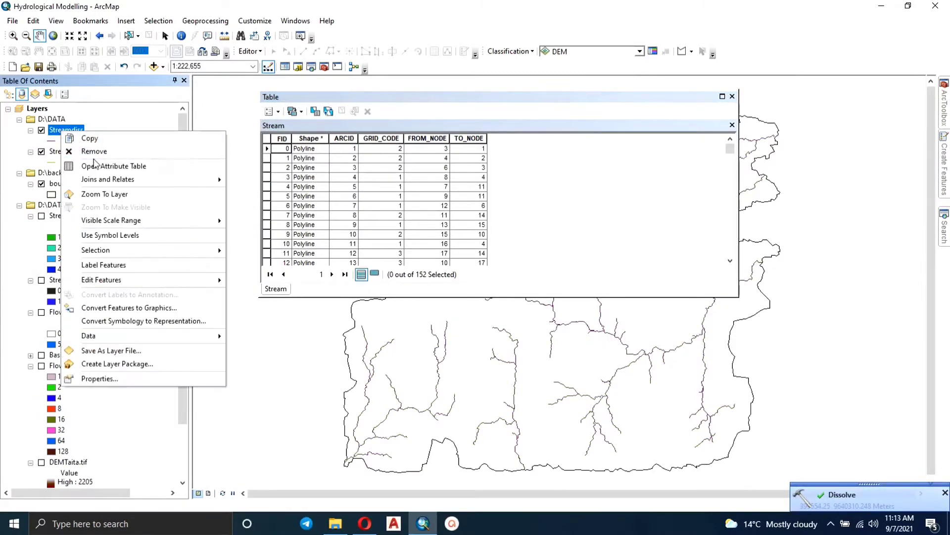
click(94, 165)
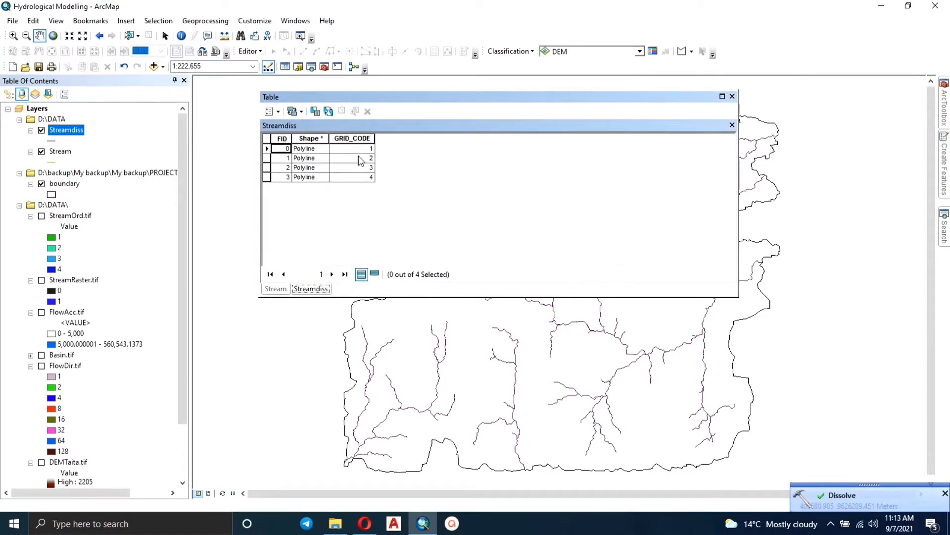
click(732, 97)
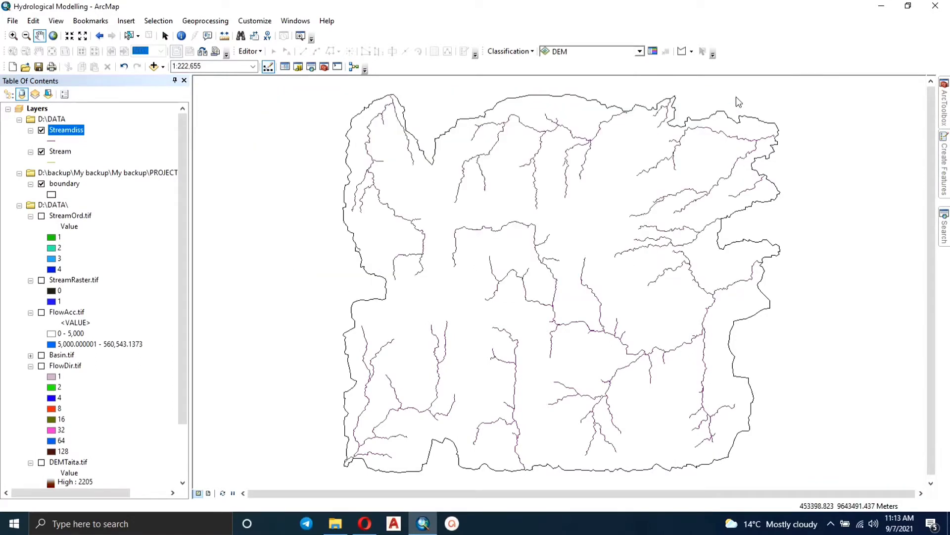
Step: Hide the Stream layer and view the Streamdiss line symbol options, closing them without changes
click(53, 140)
click(69, 136)
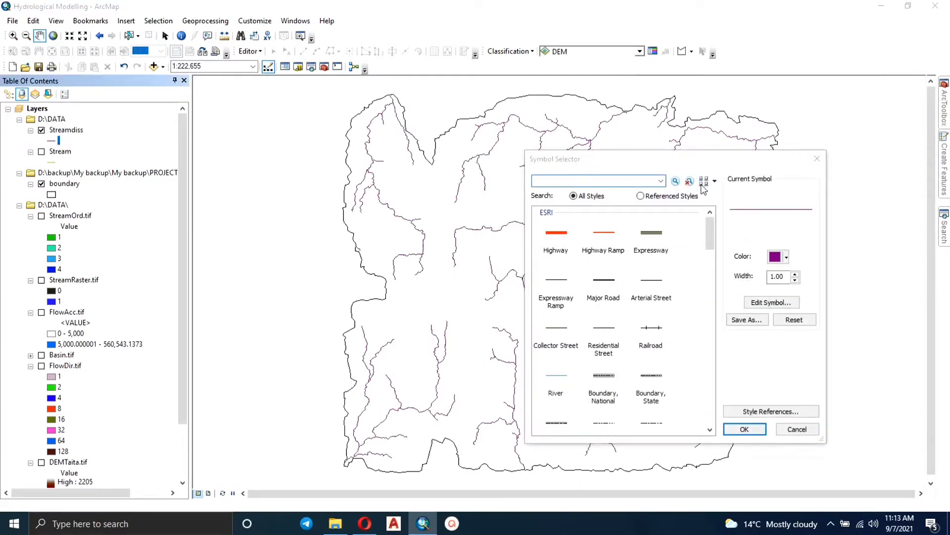
click(817, 159)
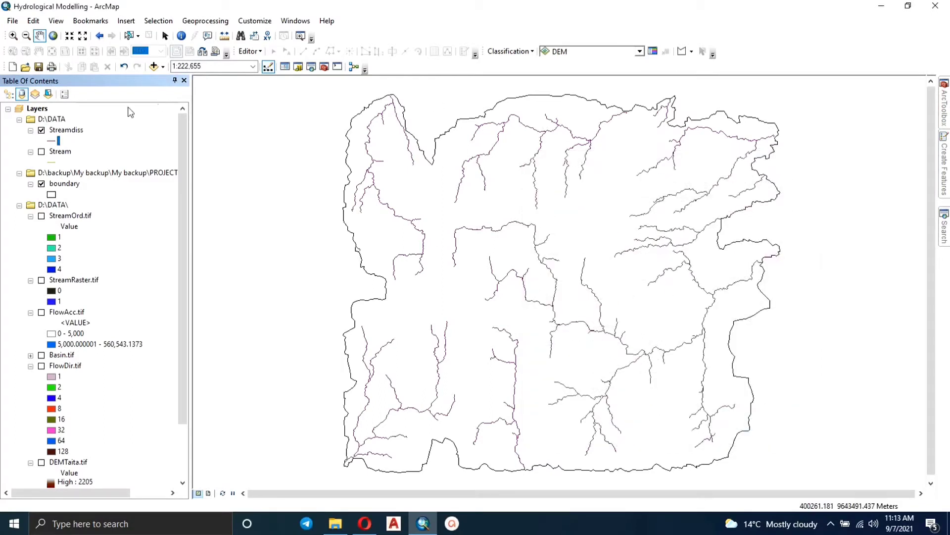
Step: Symbolize the Streamdiss layer by unique values of the GRID_CODE field, adding all values
right_click(80, 135)
click(118, 376)
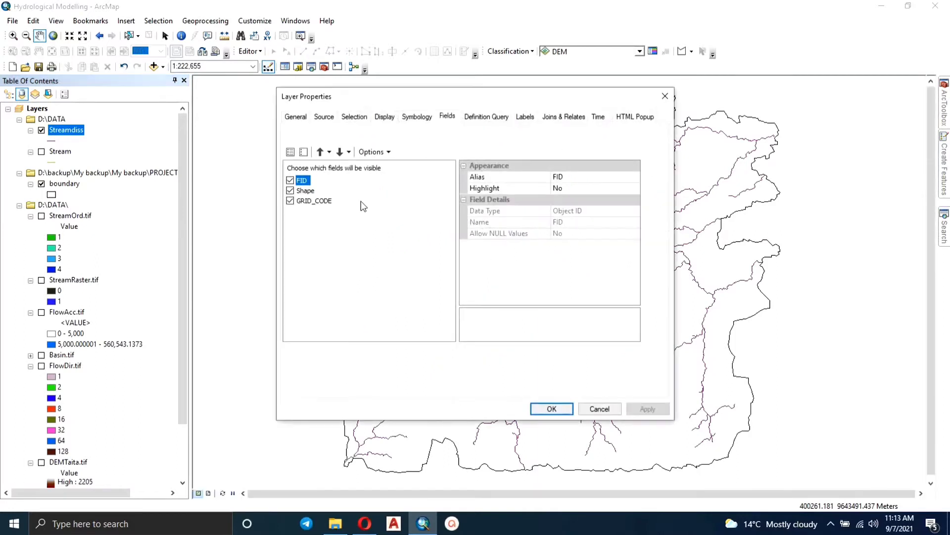
click(418, 117)
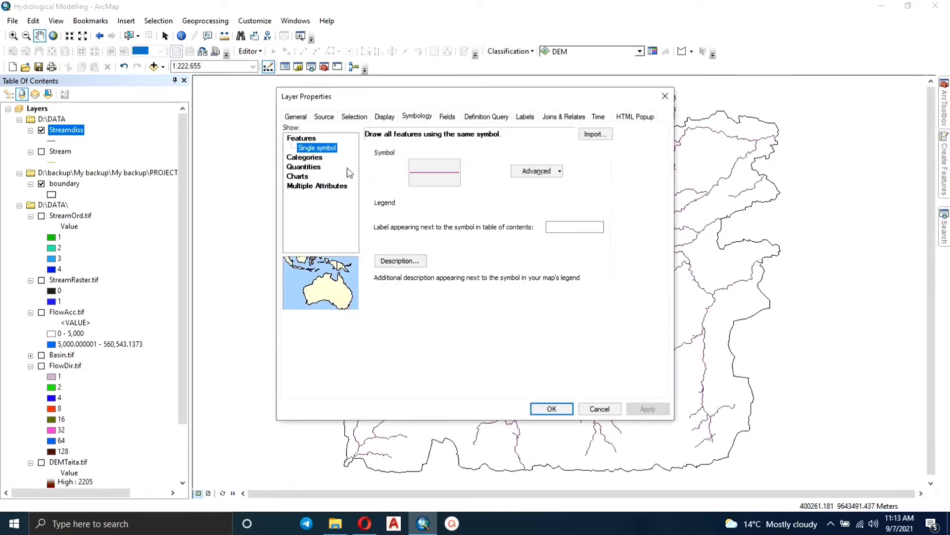
click(317, 158)
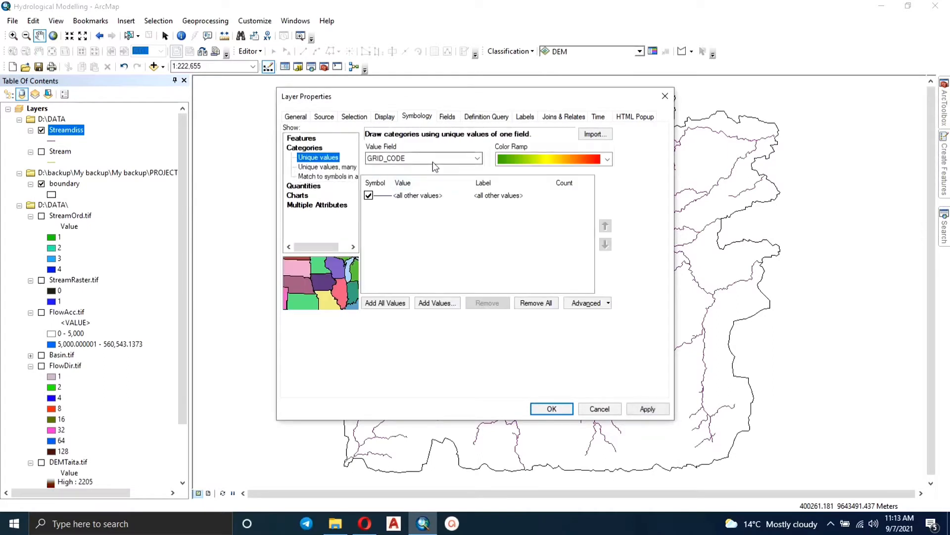
click(380, 304)
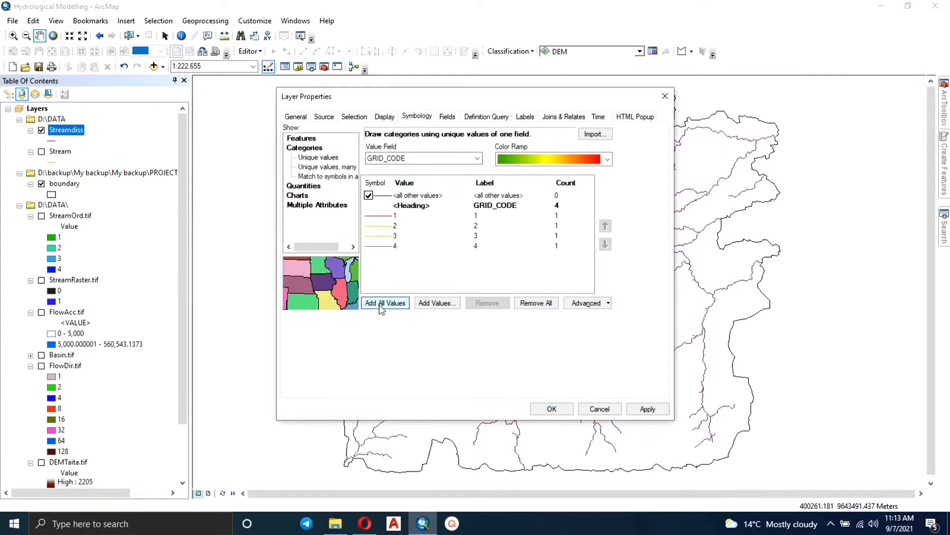
Step: Set the line symbol for GRID_CODE value 4 to bright blue with a width of 4, and apply it
double_click(376, 245)
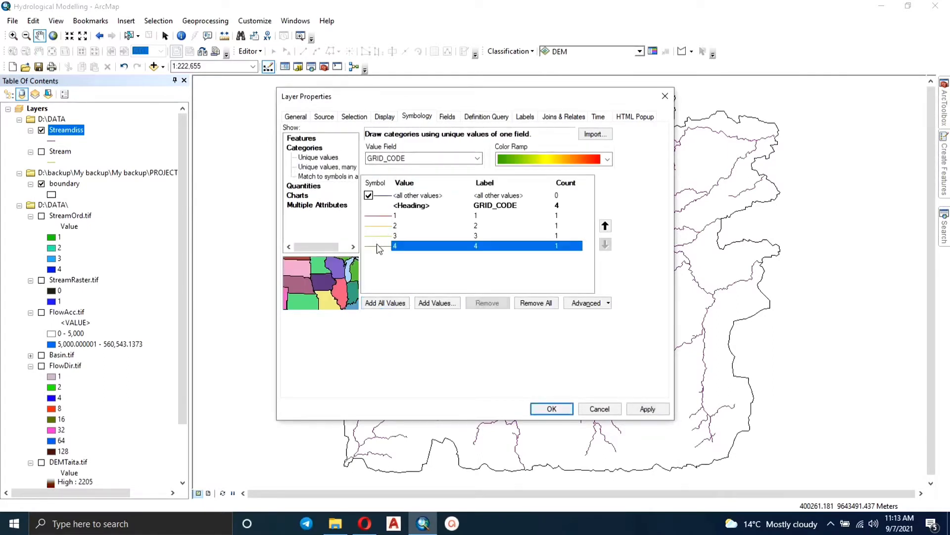
double_click(790, 276)
text(4)
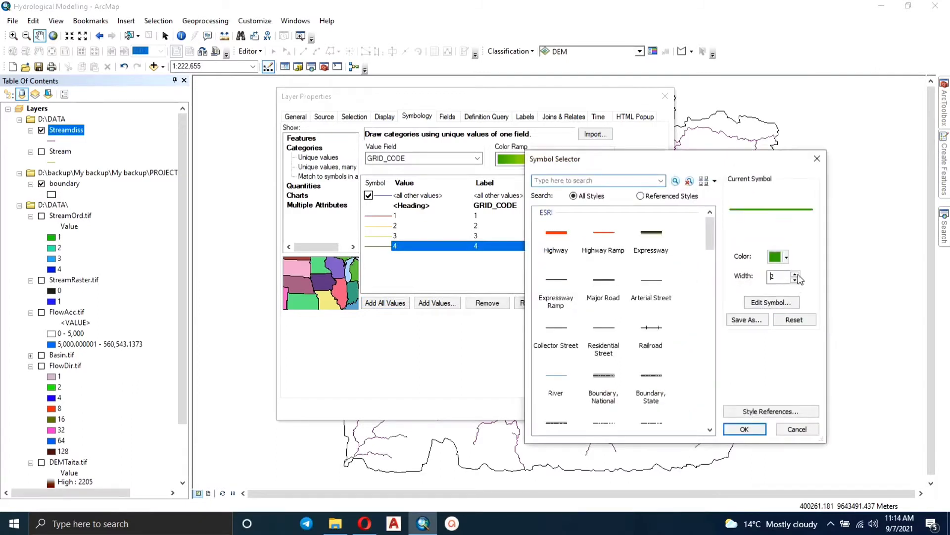
click(777, 256)
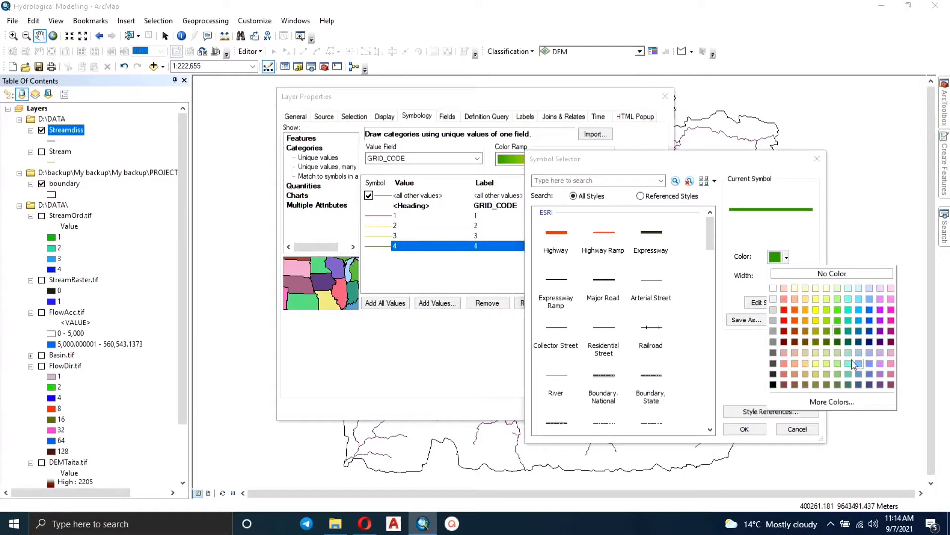
click(871, 321)
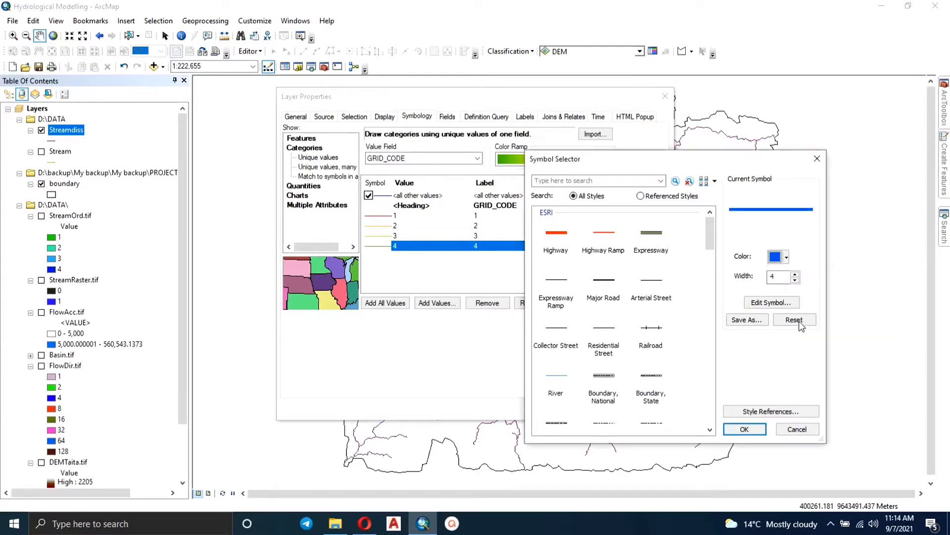
click(745, 429)
click(666, 408)
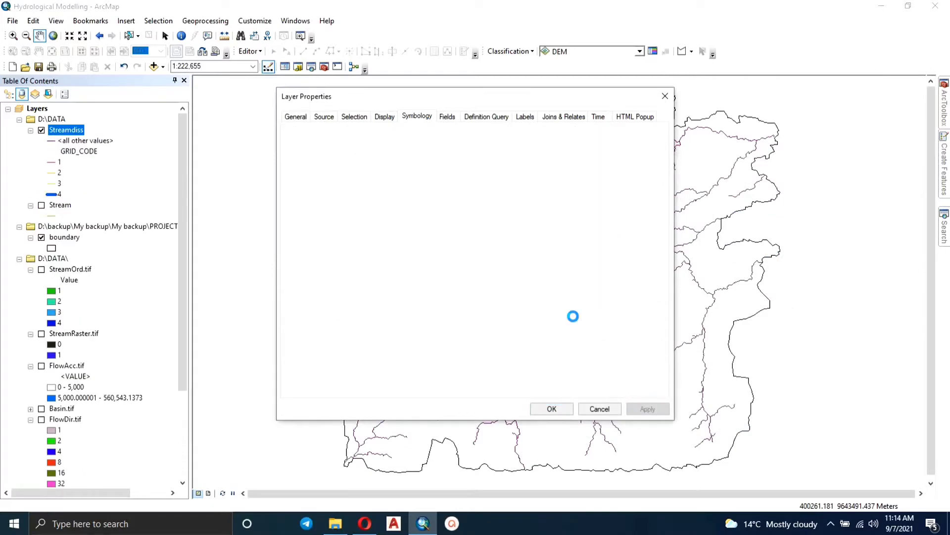
Step: Set the line symbol for GRID_CODE value 3 to light cyan-blue with a width of 3, and apply it
drag(469, 105, 396, 97)
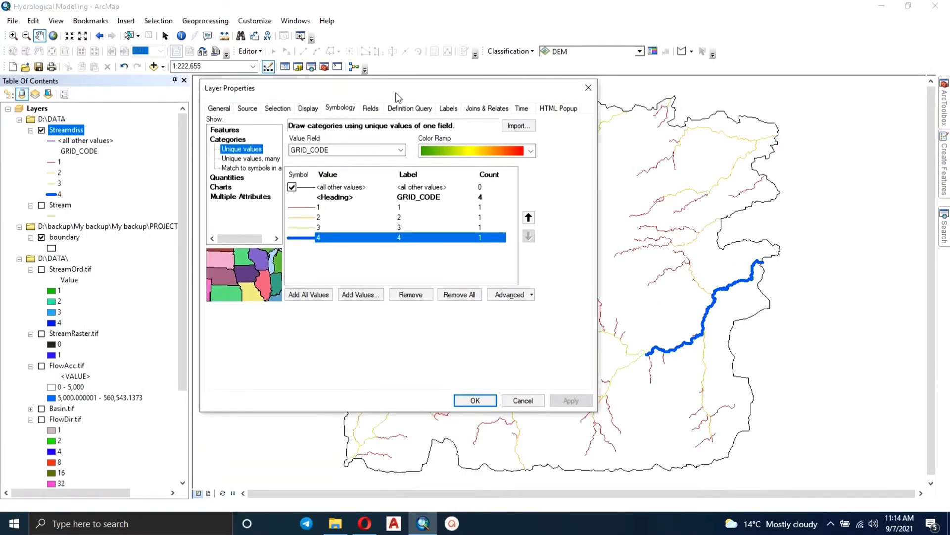
double_click(305, 228)
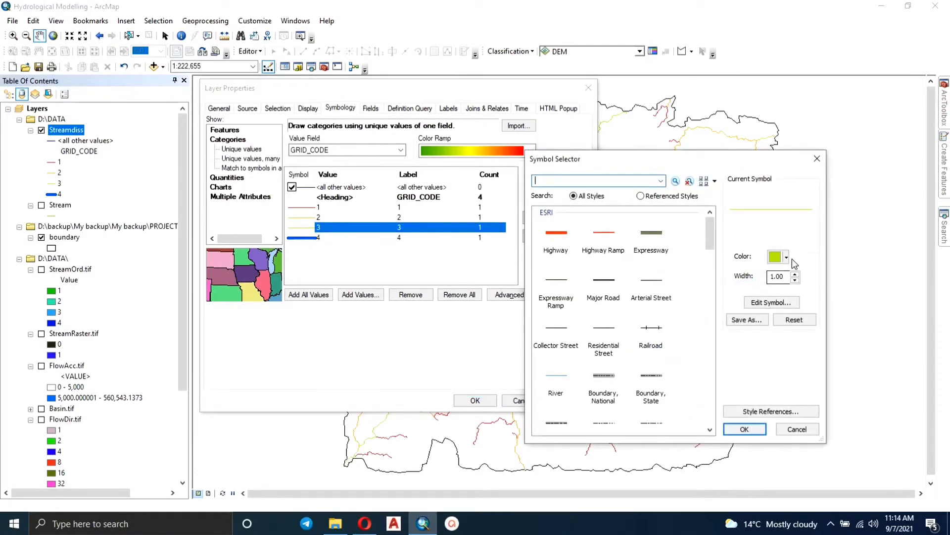
click(787, 257)
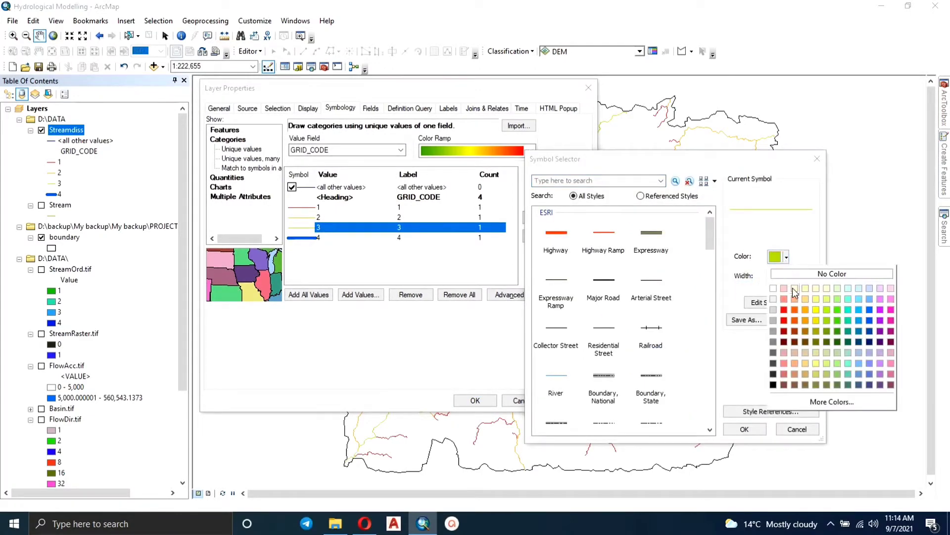
click(859, 300)
click(796, 276)
click(795, 275)
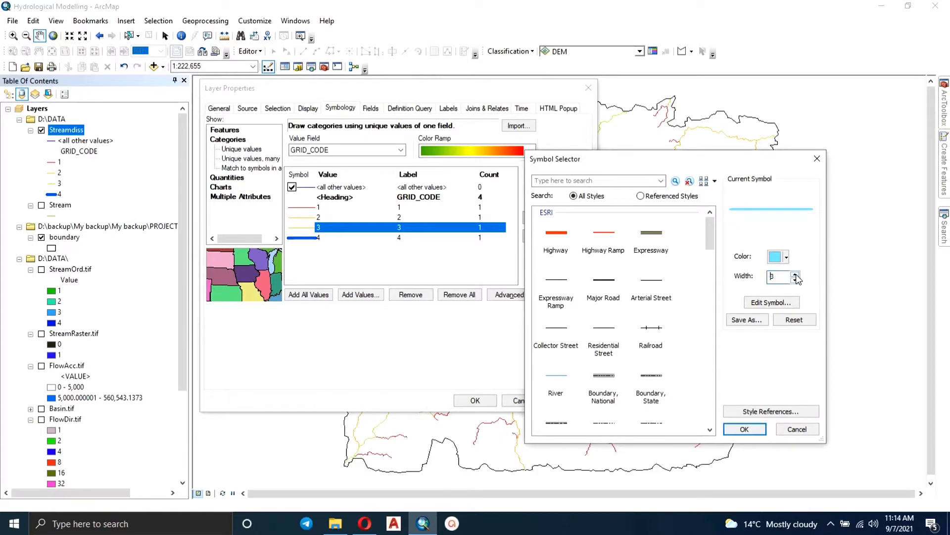
click(745, 429)
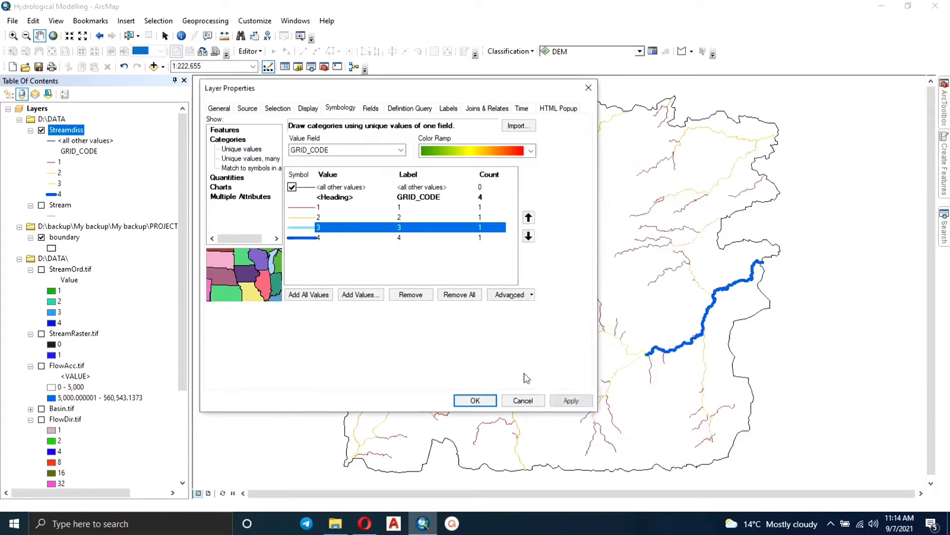
click(559, 403)
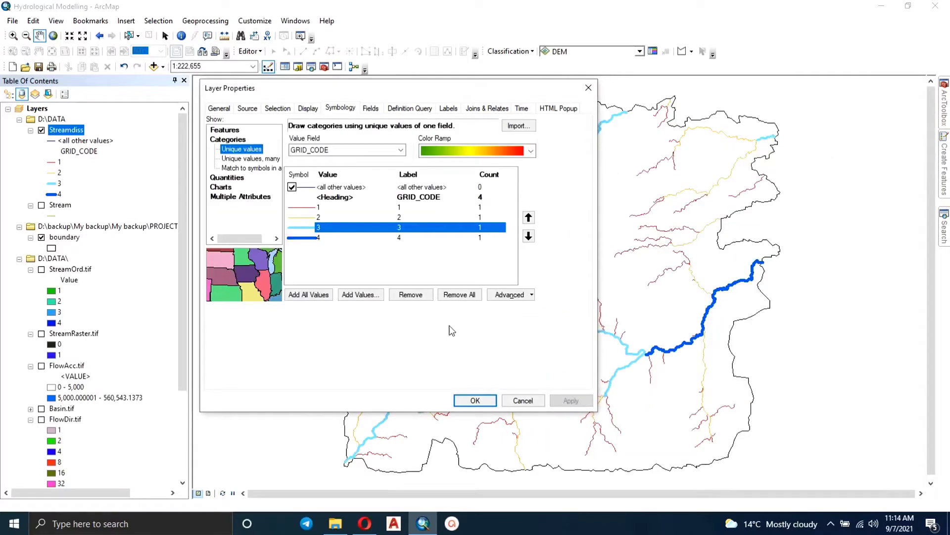
Step: Thicken the line symbol for GRID_CODE value 2, color it soft light blue, and apply the change
double_click(308, 218)
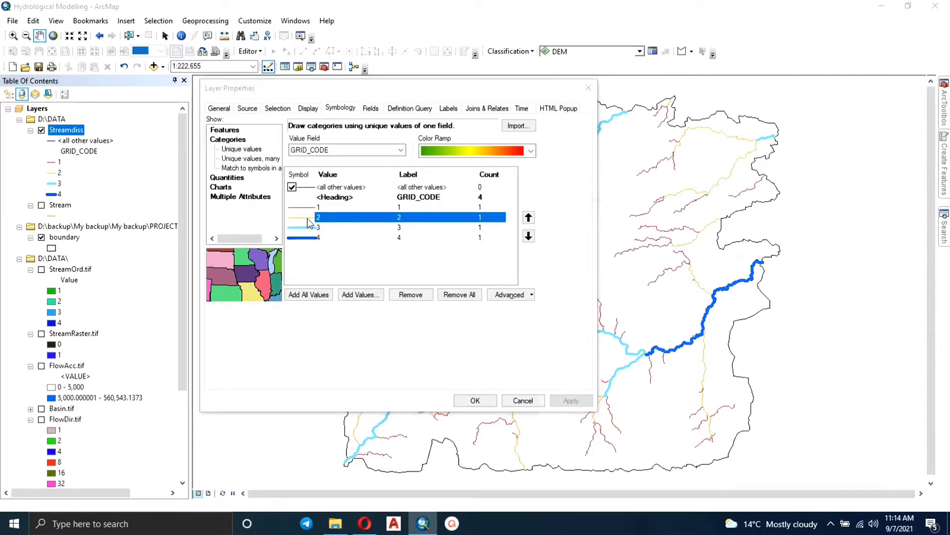
click(795, 273)
click(794, 273)
click(786, 256)
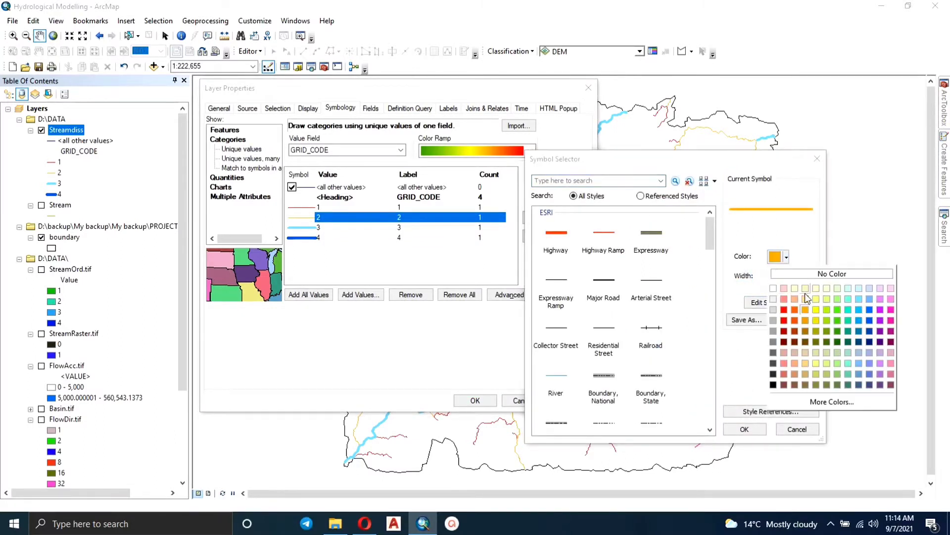
click(867, 298)
click(744, 429)
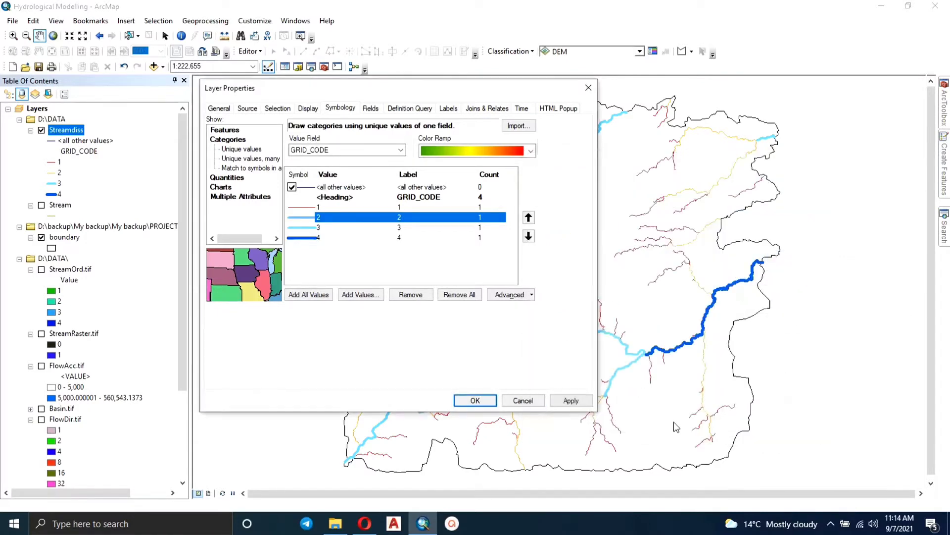
click(570, 400)
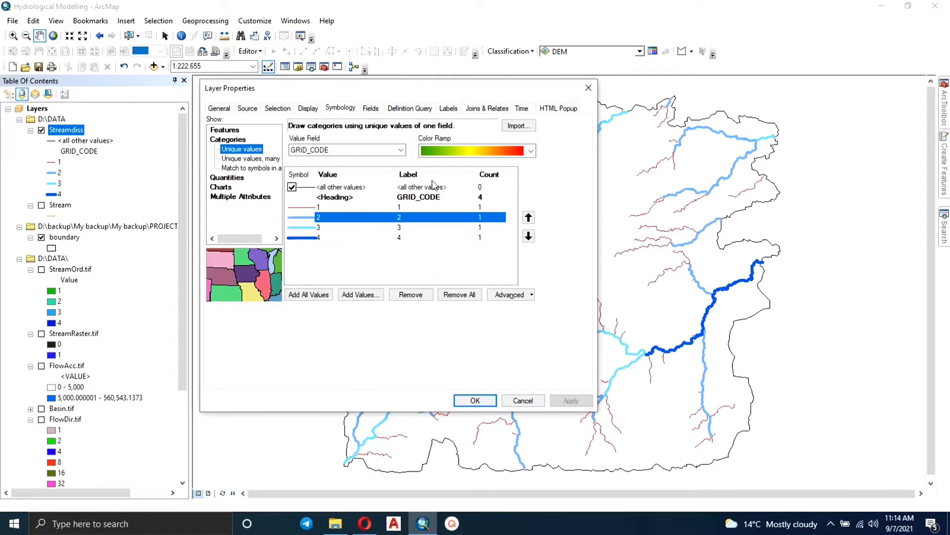
Step: Color the line symbol for GRID_CODE value 1 Beryl Green, apply it, and close the layer properties
double_click(301, 207)
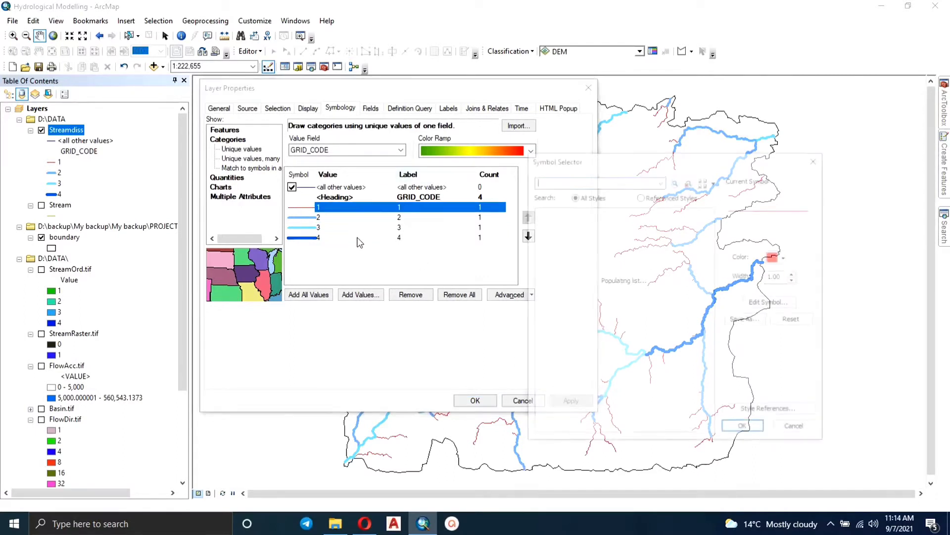
click(785, 258)
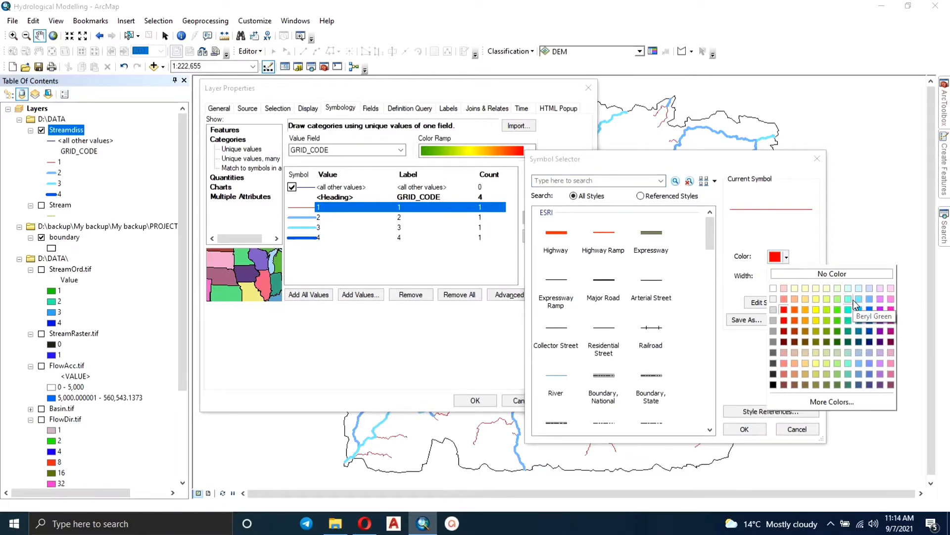
click(854, 299)
click(744, 429)
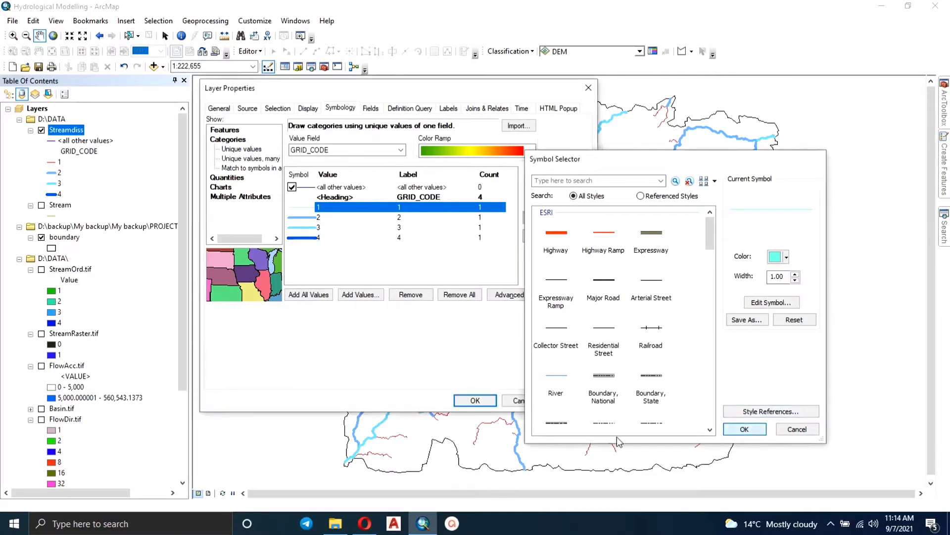
click(557, 399)
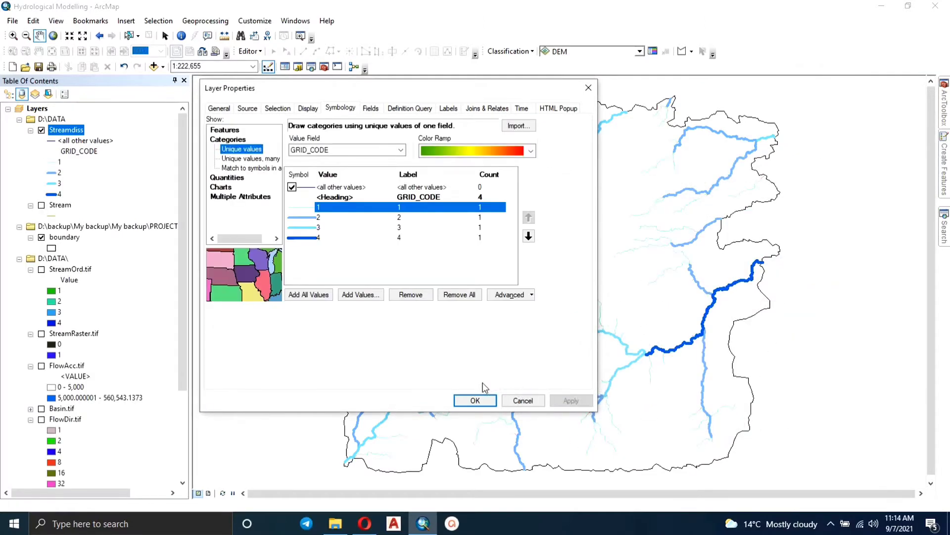
click(475, 400)
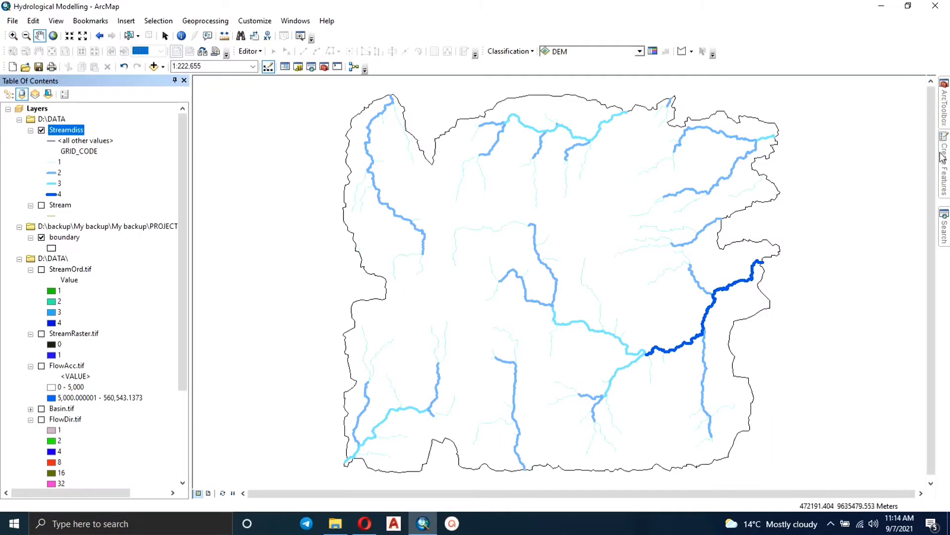
Step: Start a new Point shapefile in the D:\DATA folder and name it PouPoints
mouse_move(947, 181)
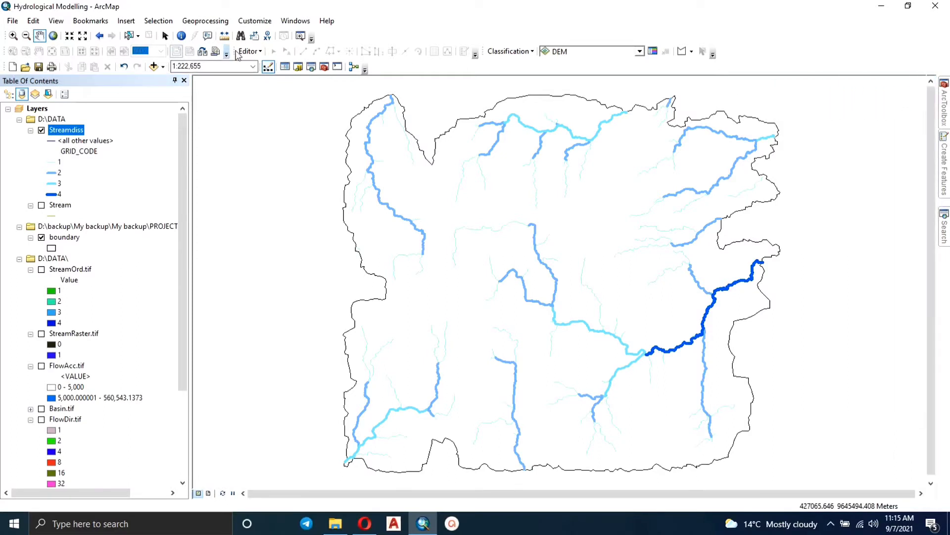
click(298, 68)
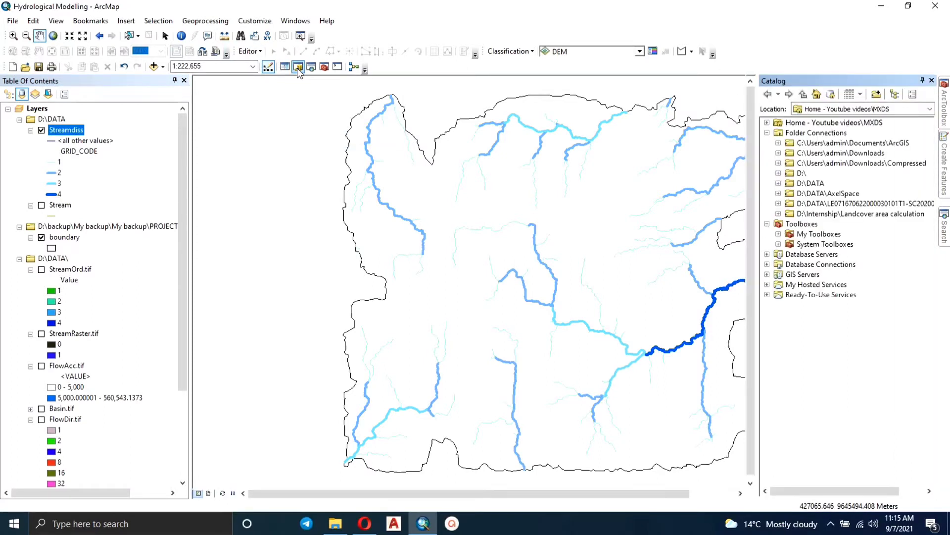
click(778, 183)
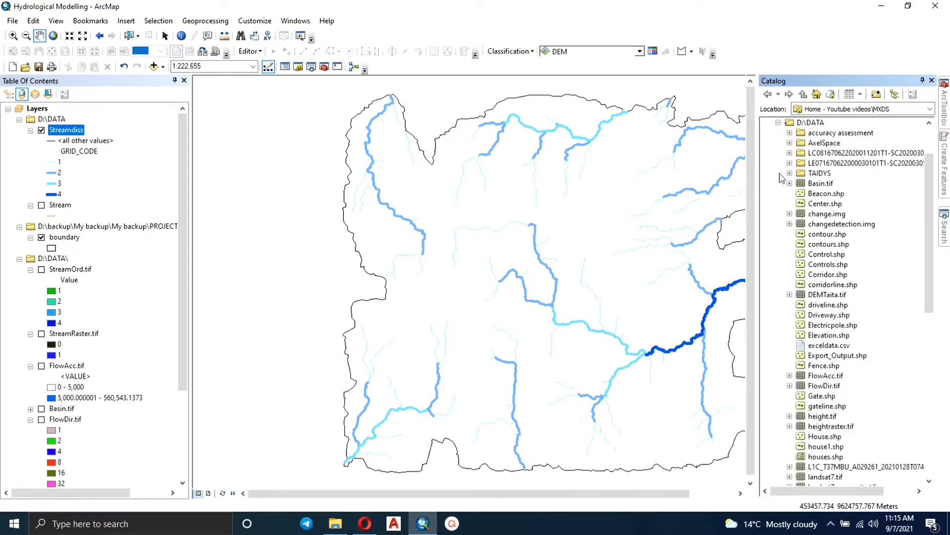
click(778, 122)
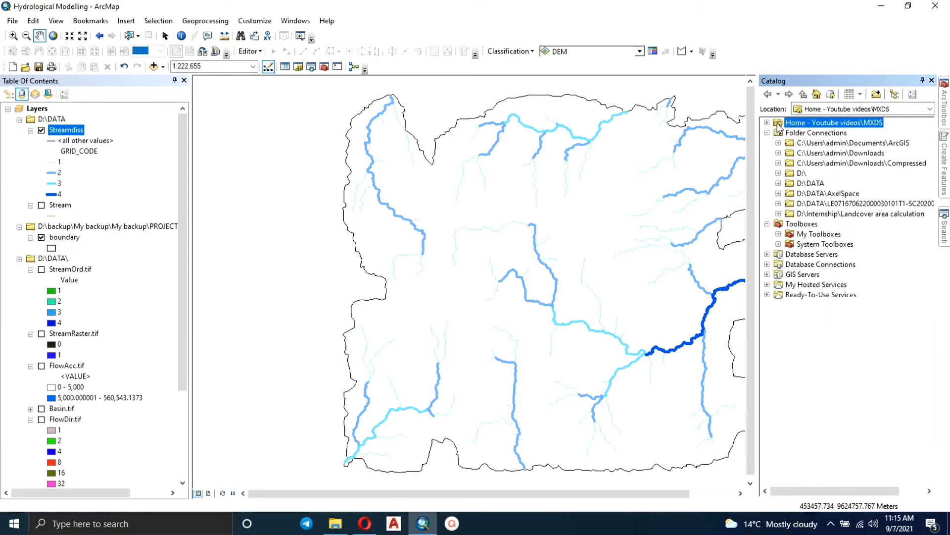
click(808, 184)
right_click(808, 187)
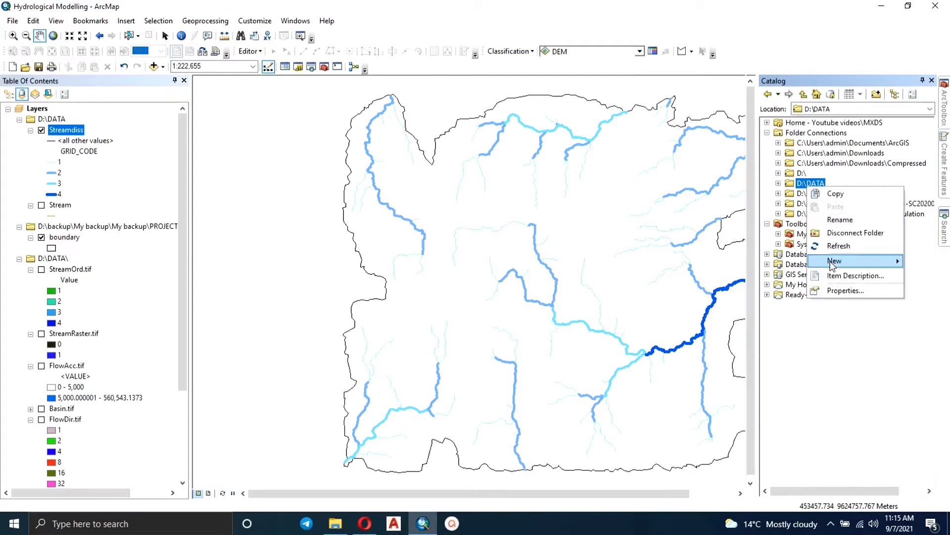
mouse_move(830, 265)
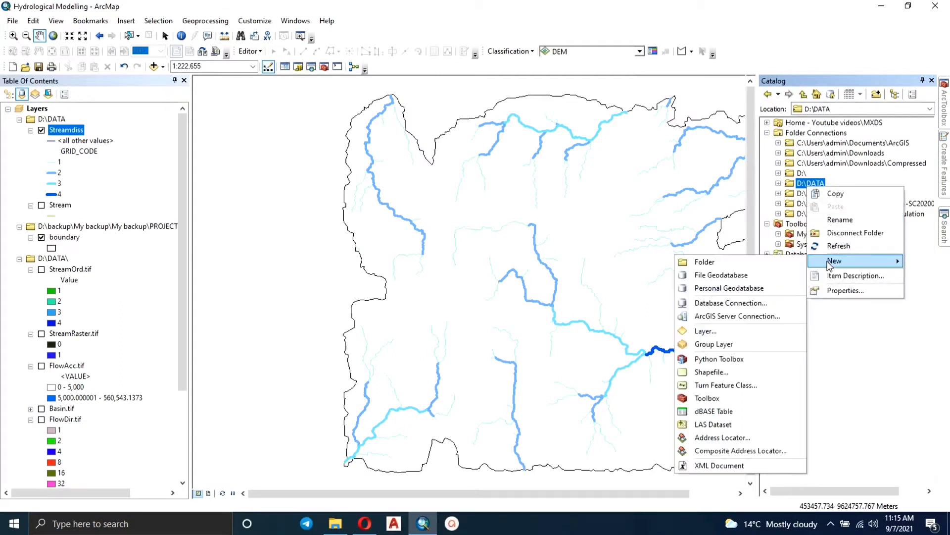
click(709, 372)
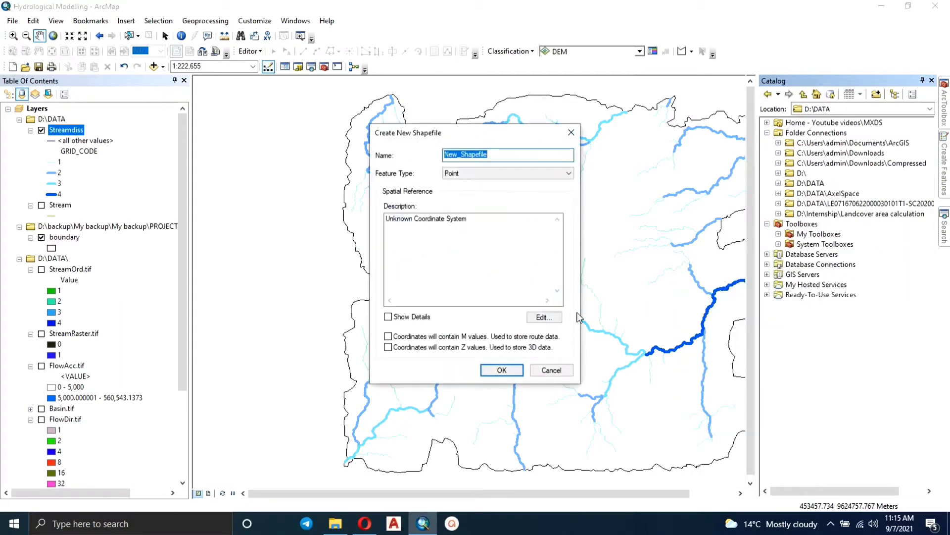
text(PouPoints)
Step: Assign the projected coordinate system WGS 1984 UTM Zone 36S to the new PouPoints shapefile and create it
click(538, 320)
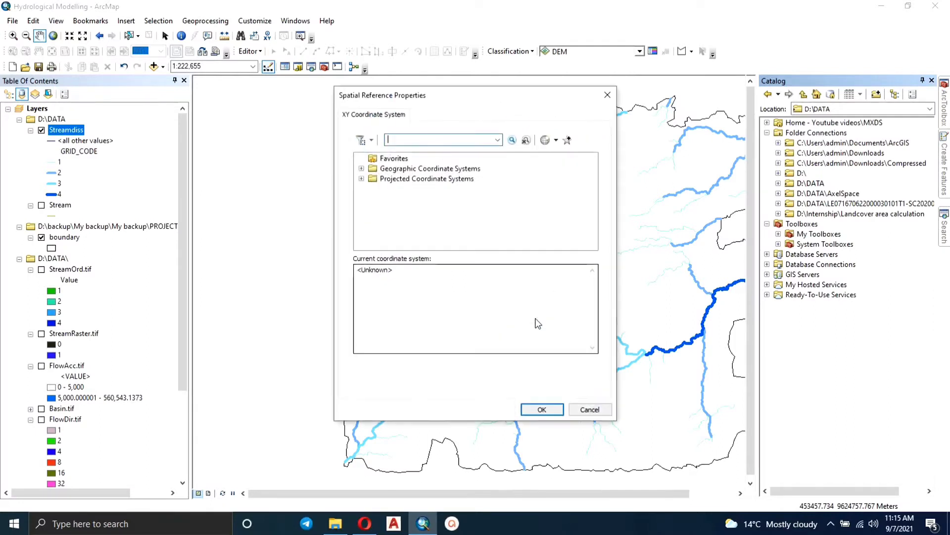
click(362, 179)
scroll(388, 209, down, 2)
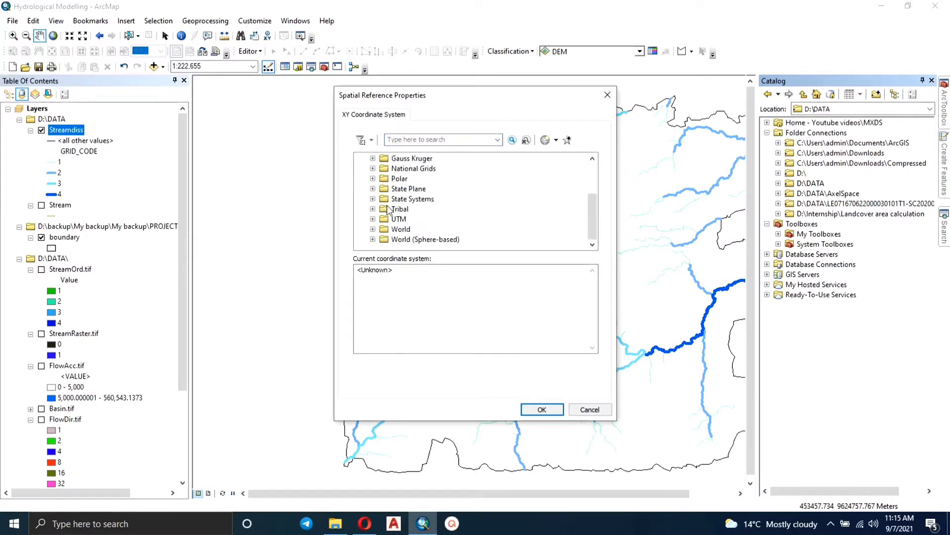
click(373, 219)
scroll(386, 221, down, 4)
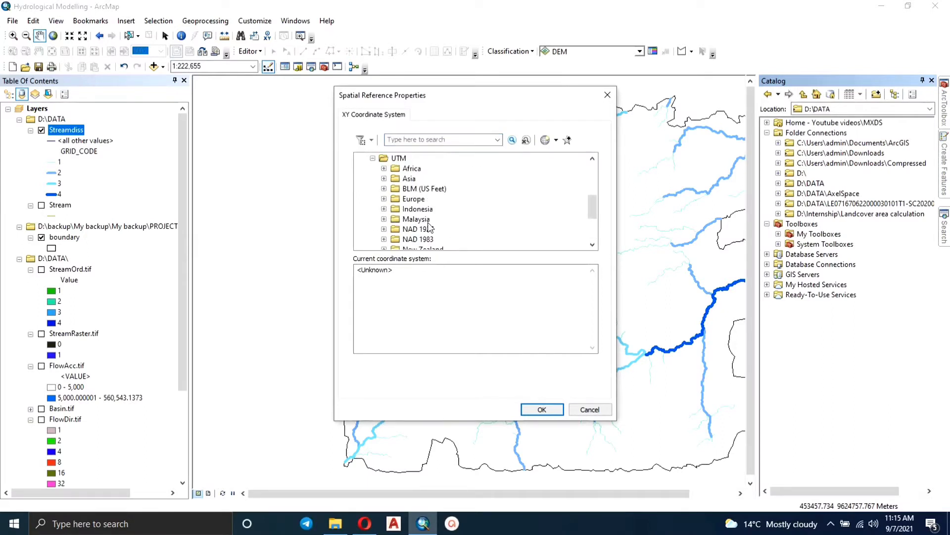
click(384, 218)
scroll(396, 218, down, 1)
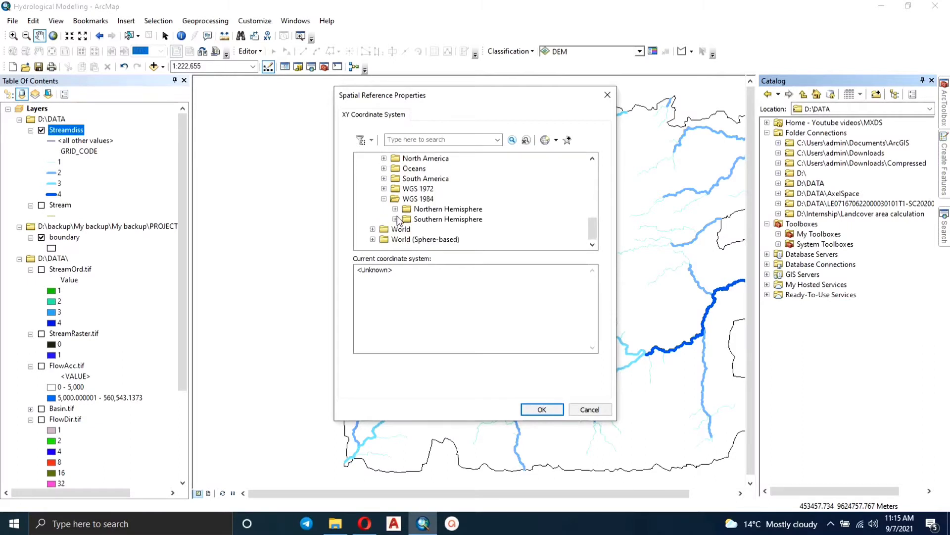
click(396, 219)
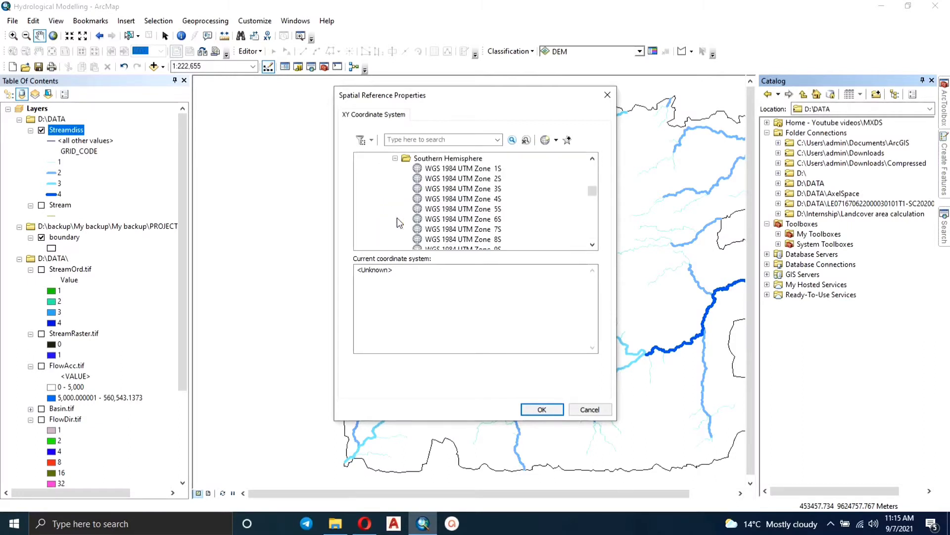
scroll(465, 232, down, 7)
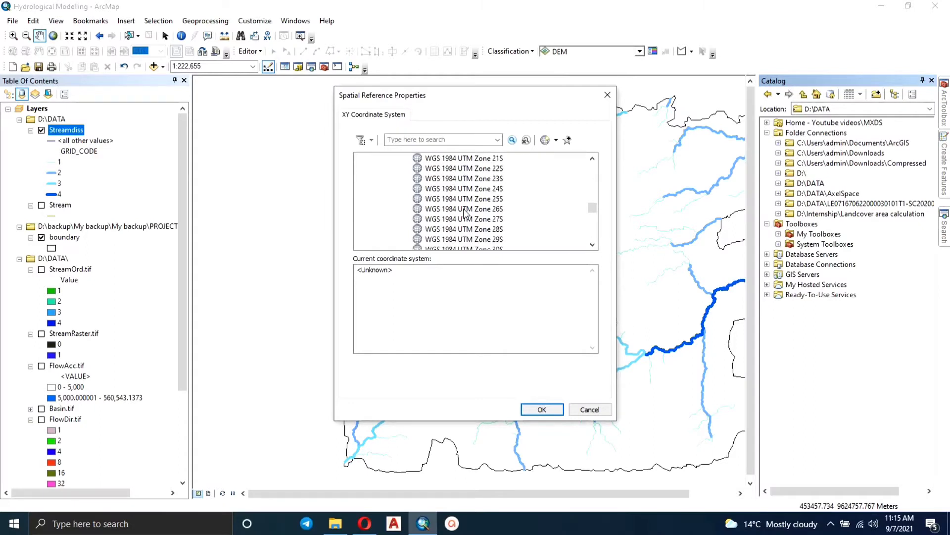
scroll(466, 212, down, 3)
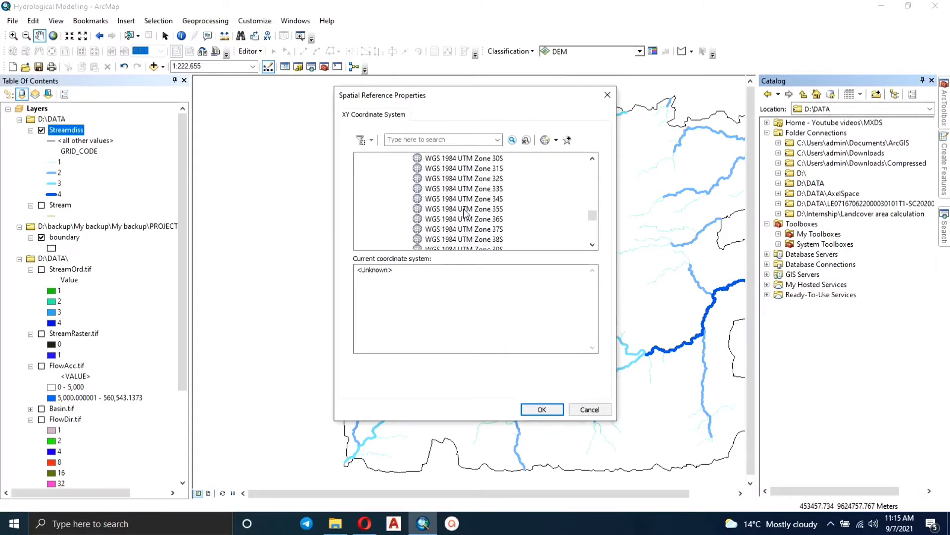
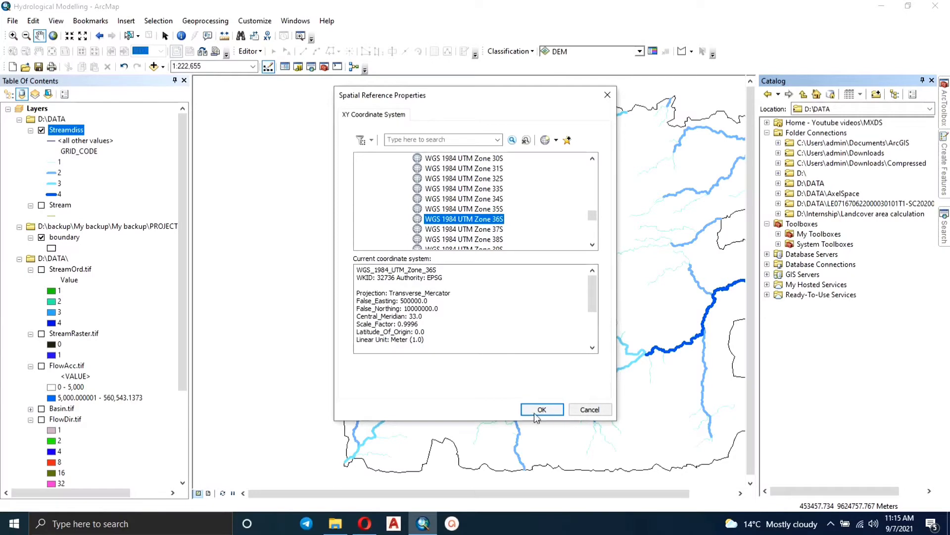
click(541, 410)
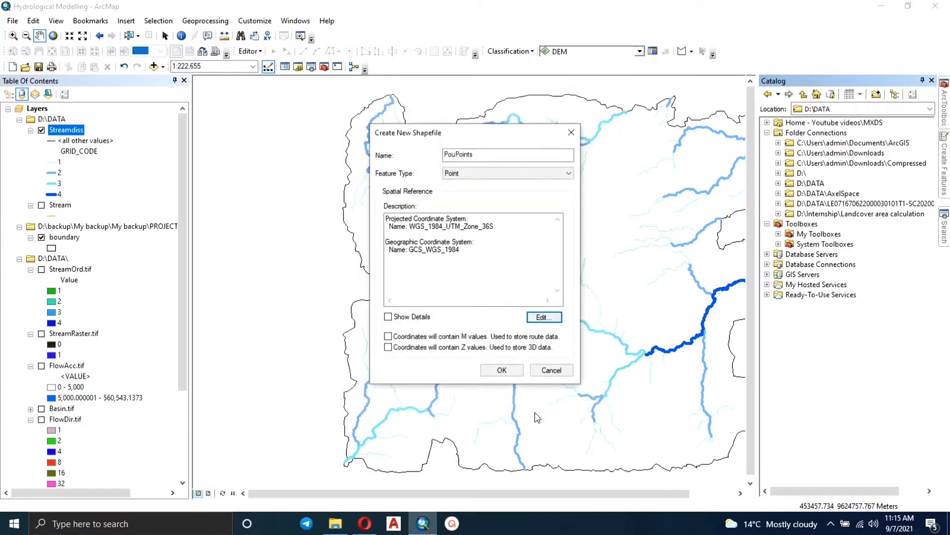
click(502, 370)
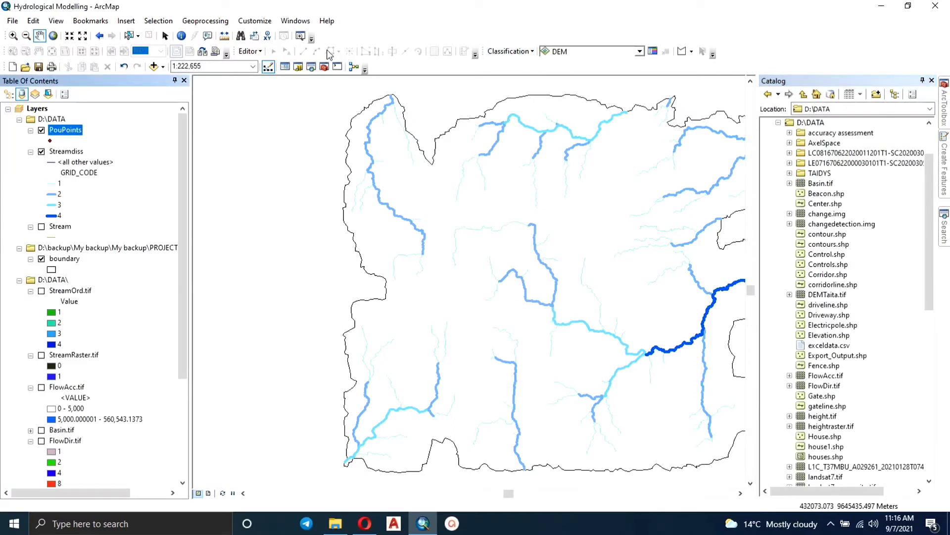
Step: Start an edit session on the PouPoints layer, continuing past the layer warnings
click(250, 51)
click(260, 65)
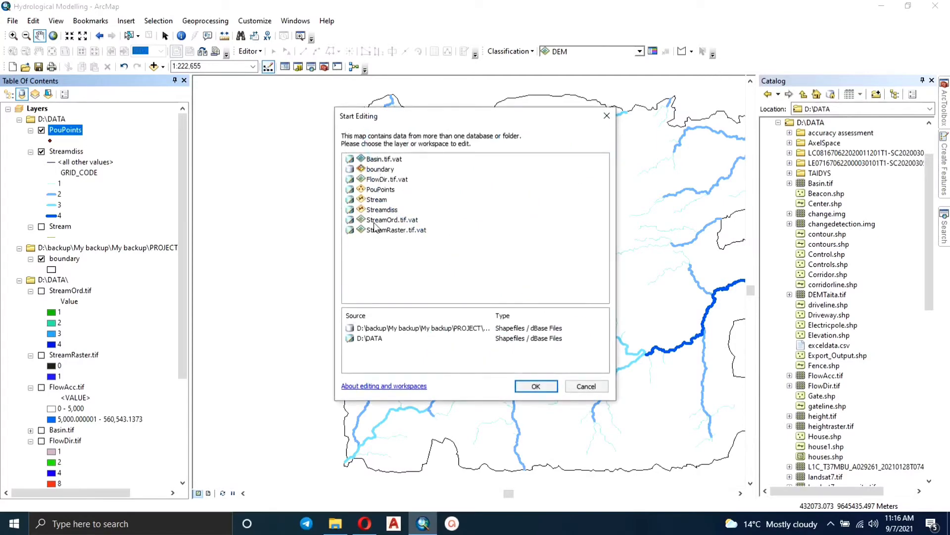
click(386, 192)
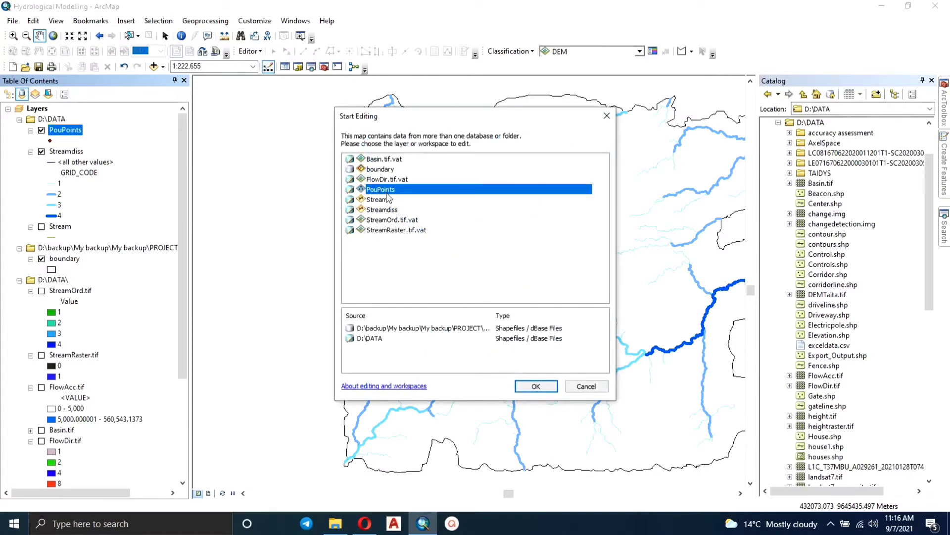
click(536, 387)
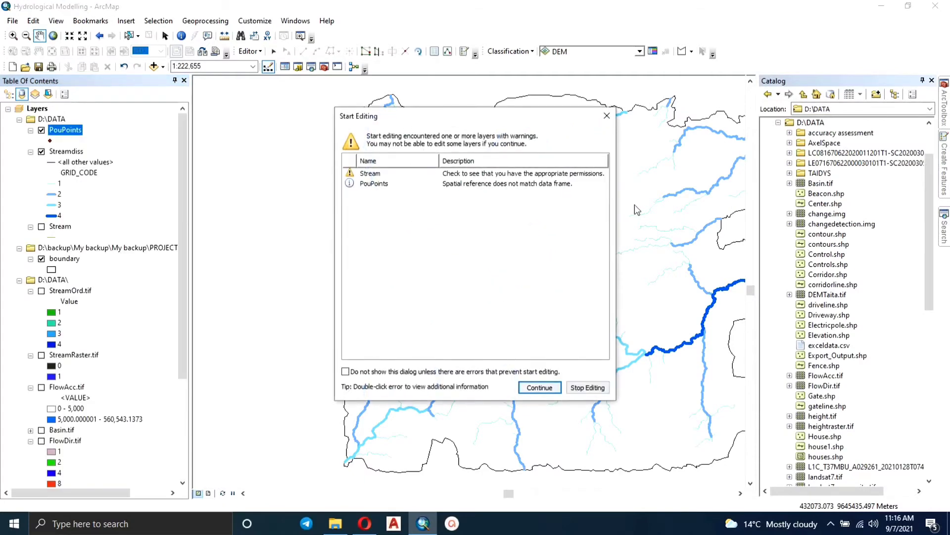
click(531, 391)
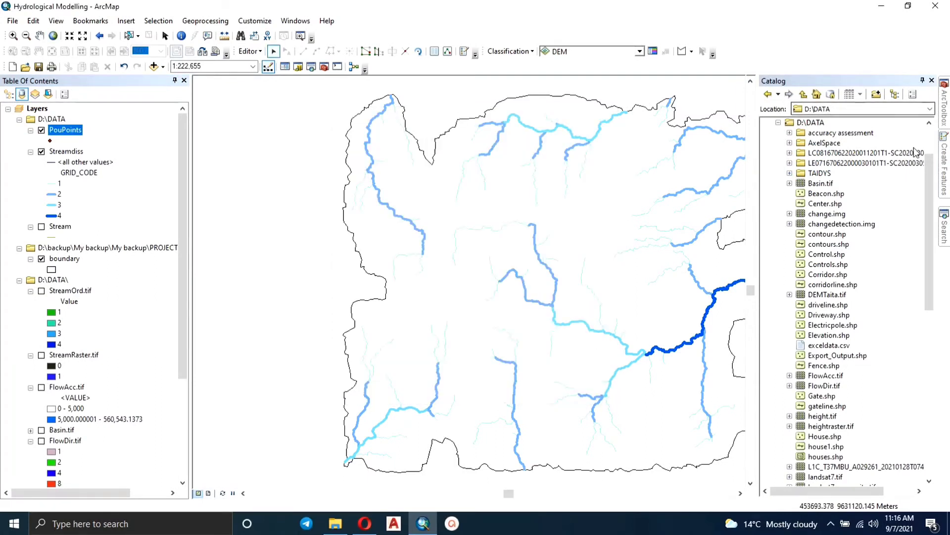
Step: Using the PouPoints template, place pour points at the northern confluence of two order-2 streams and at the northwestern stream's western tributary junction
mouse_move(947, 168)
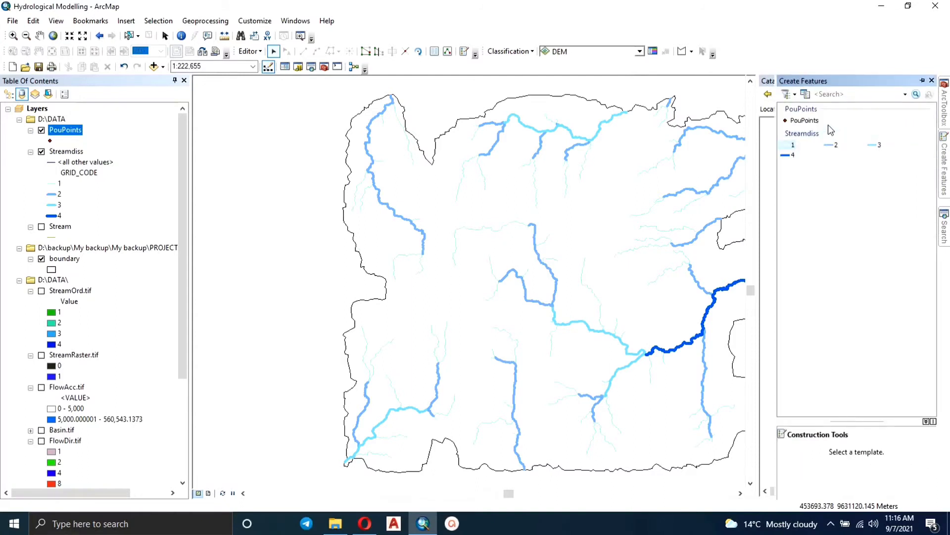
click(811, 121)
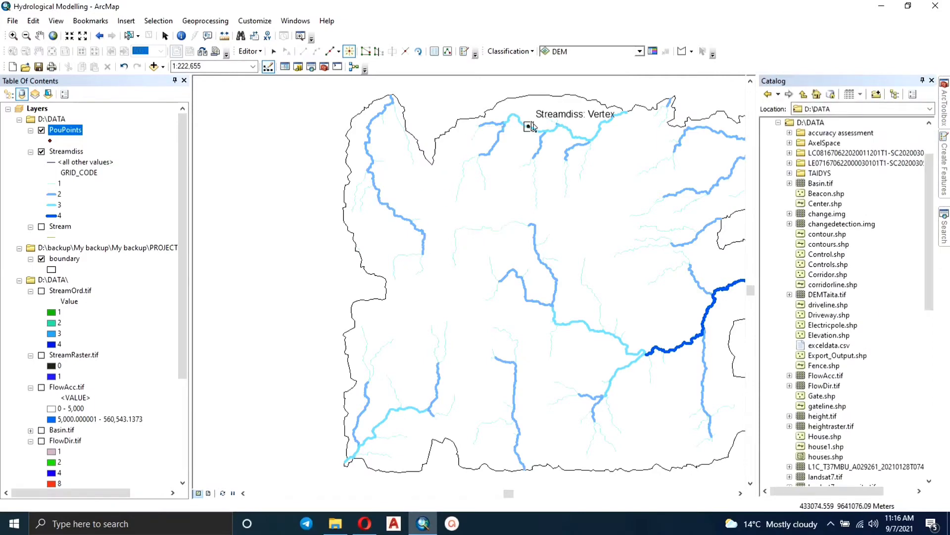
scroll(533, 124, up, 4)
scroll(534, 124, up, 1)
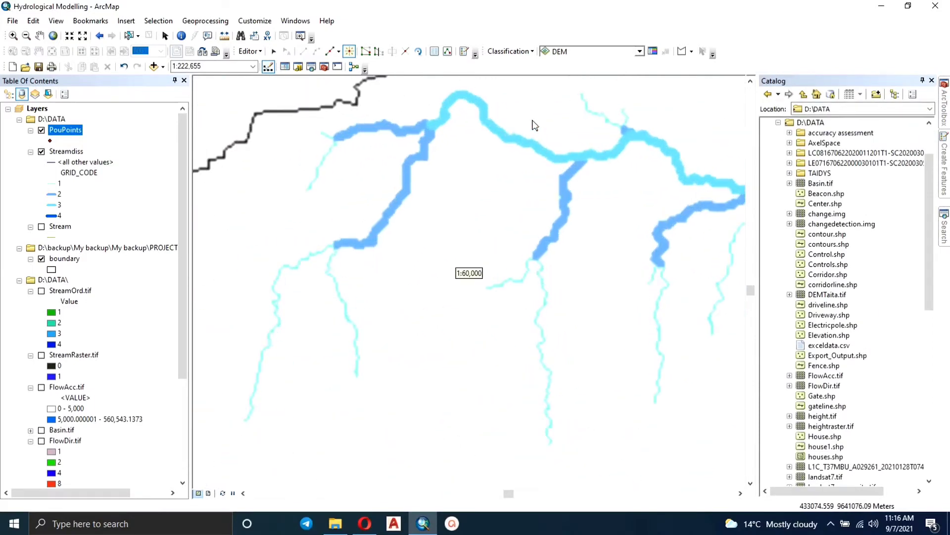
click(430, 127)
scroll(548, 234, down, 1)
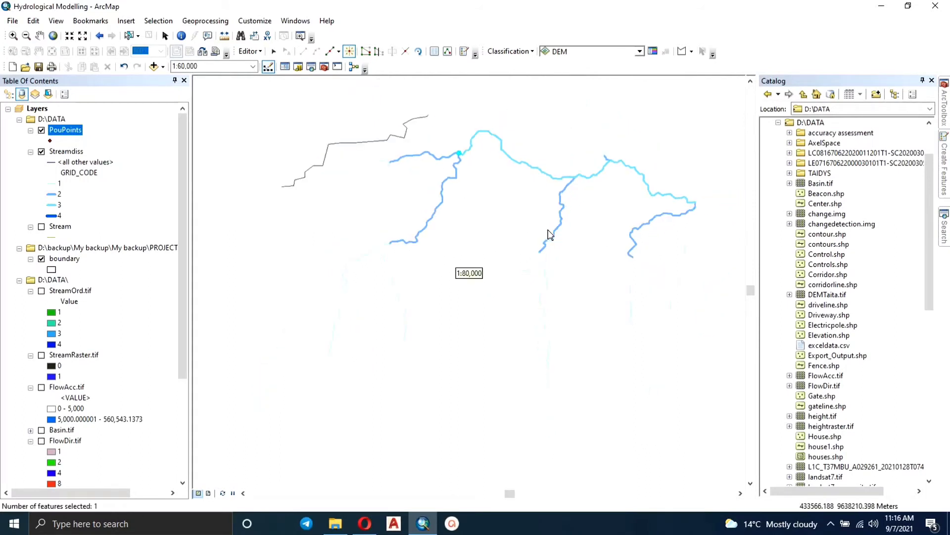
scroll(568, 278, down, 2)
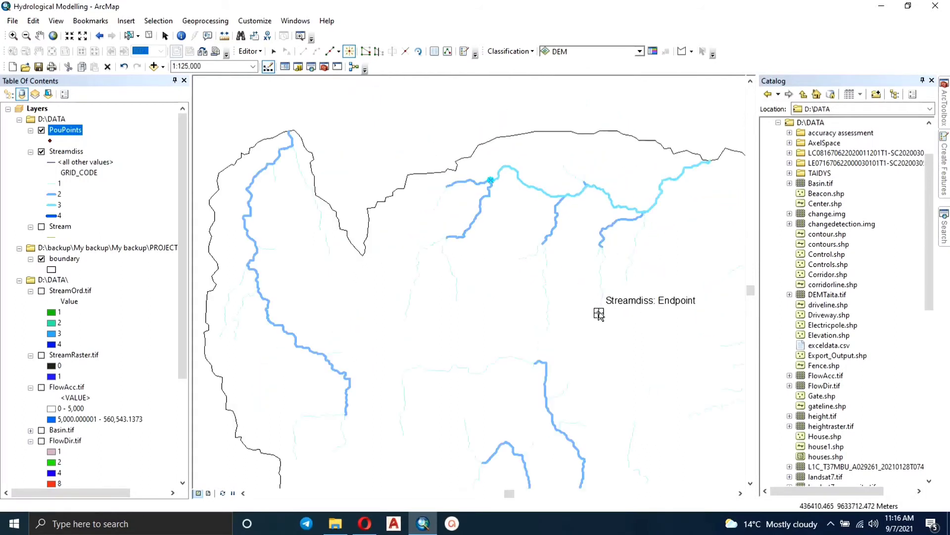
scroll(594, 180, up, 2)
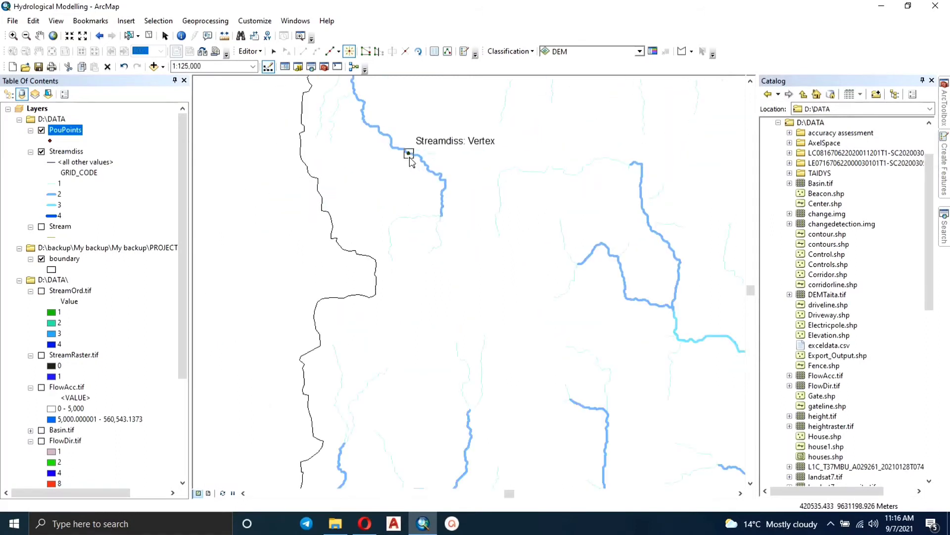
drag(343, 164, 388, 256)
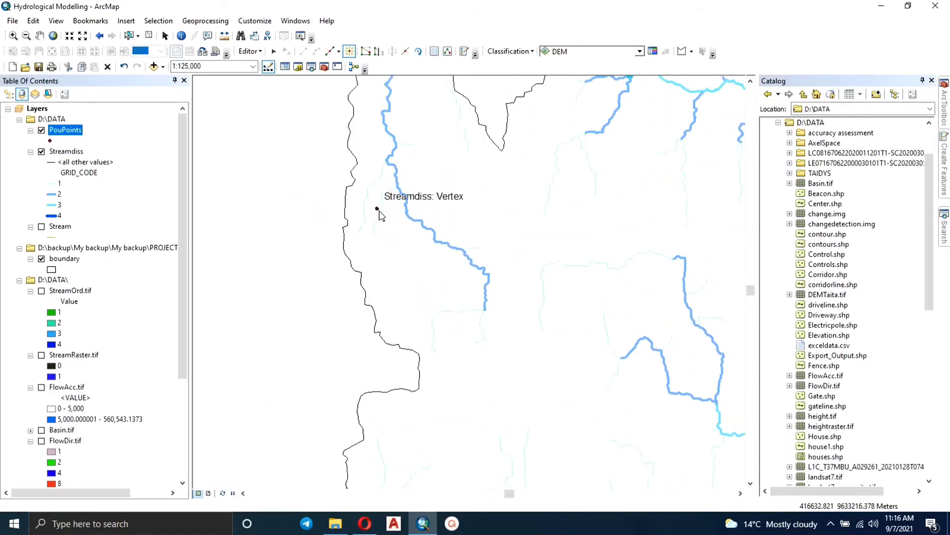
click(387, 159)
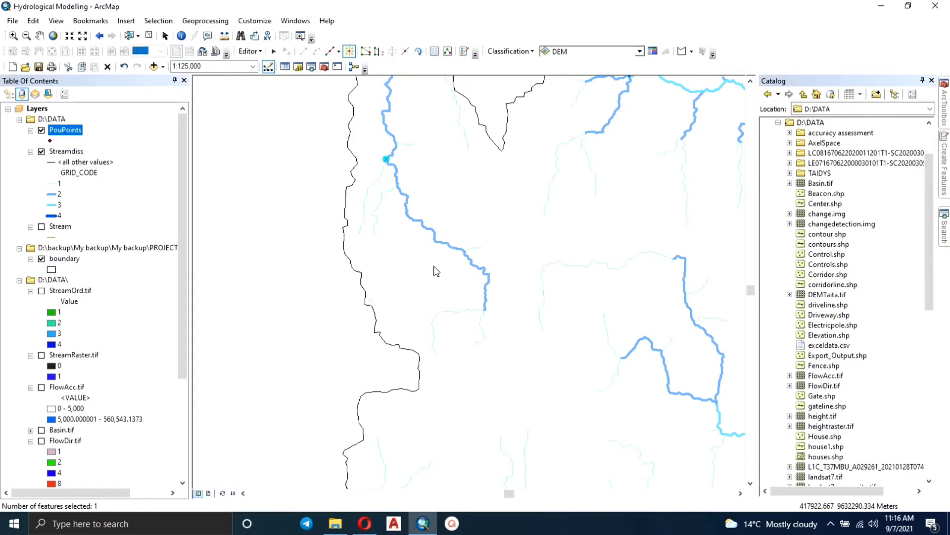
Step: Place pour points at the central order-2 confluence, at the start of the order-4 stream, and at the upper bend of the south-central stream
drag(461, 292, 268, 190)
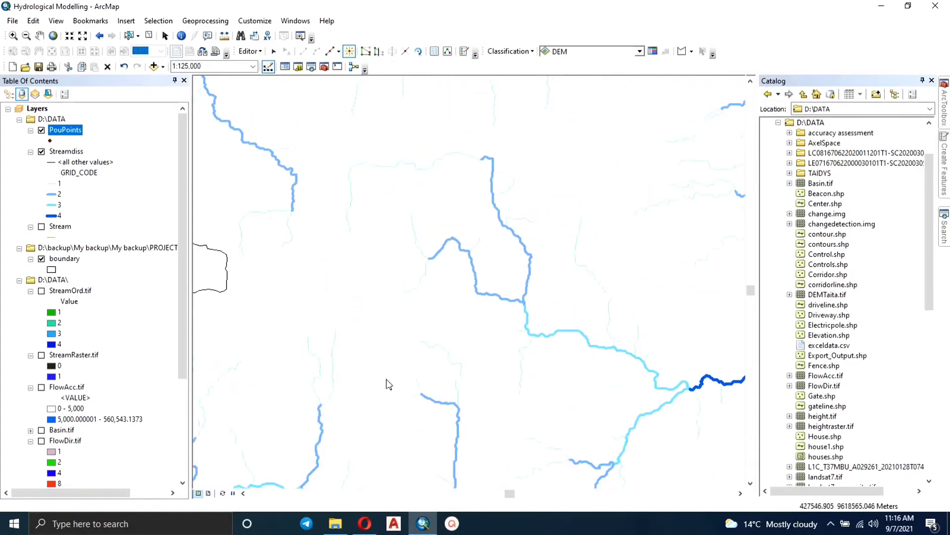
drag(386, 378, 386, 284)
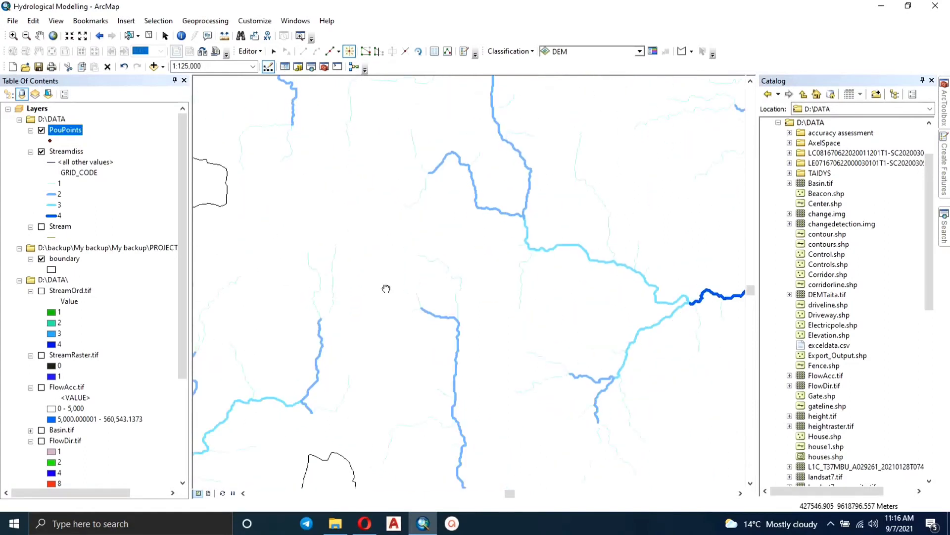
click(524, 221)
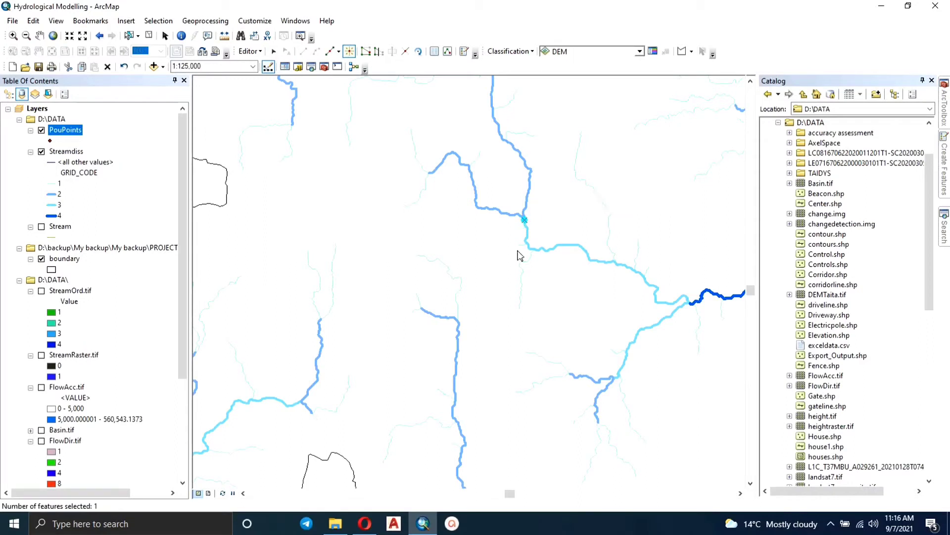
click(691, 303)
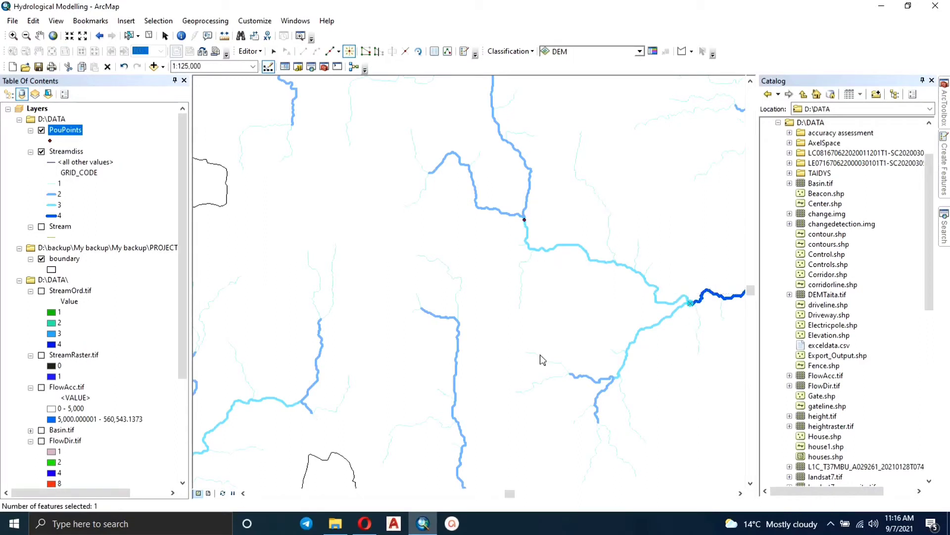
click(460, 323)
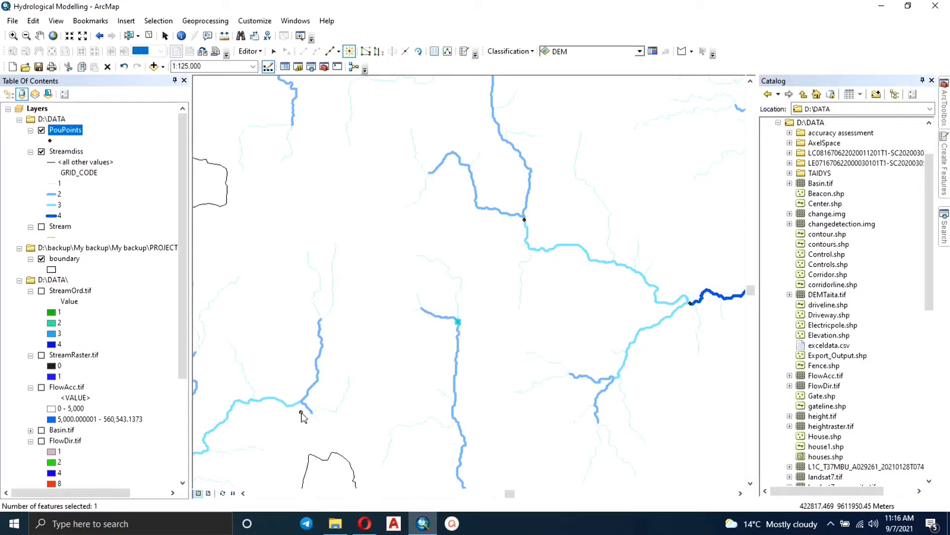
Step: Add pour points at the southwestern order-2 and order-3 junction, the southern order-2 confluence, and the southeastern stream's lower tributary junction
drag(304, 416, 478, 289)
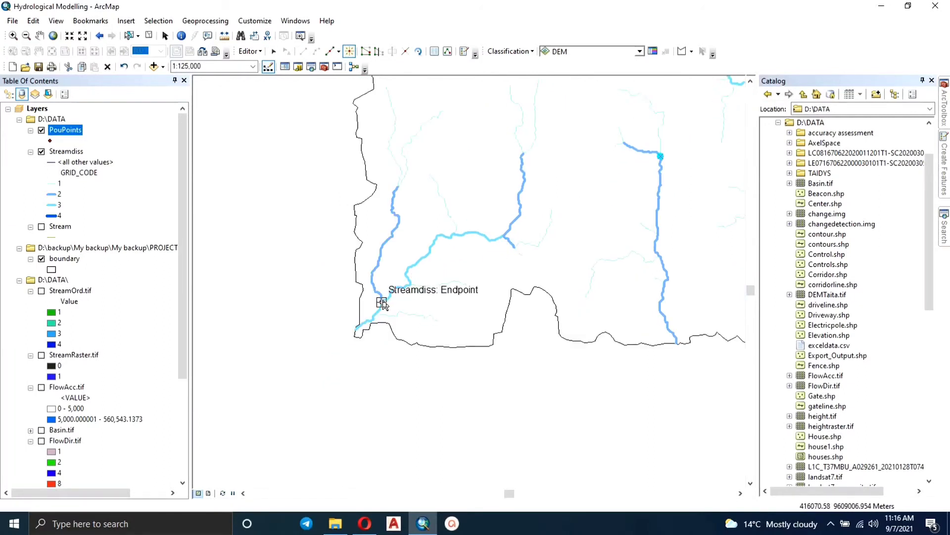
click(382, 303)
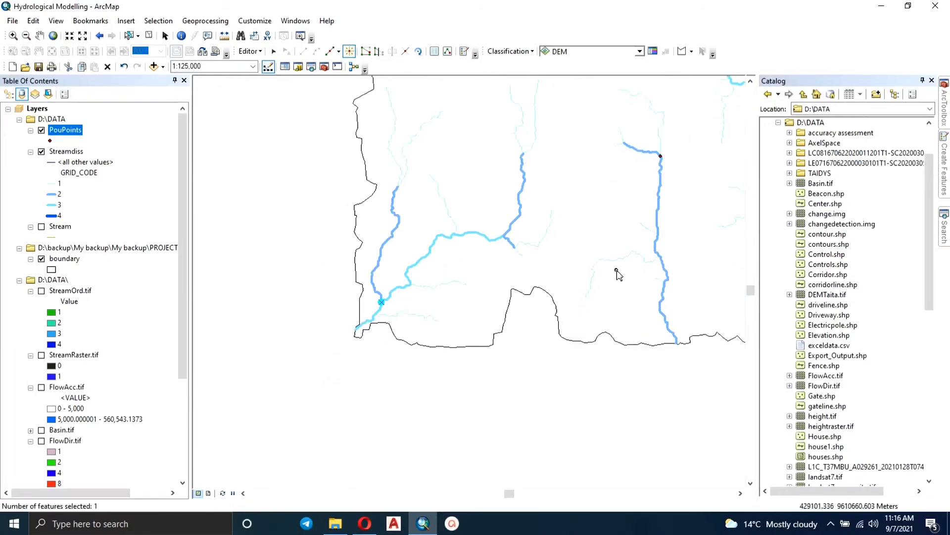
drag(617, 271, 355, 271)
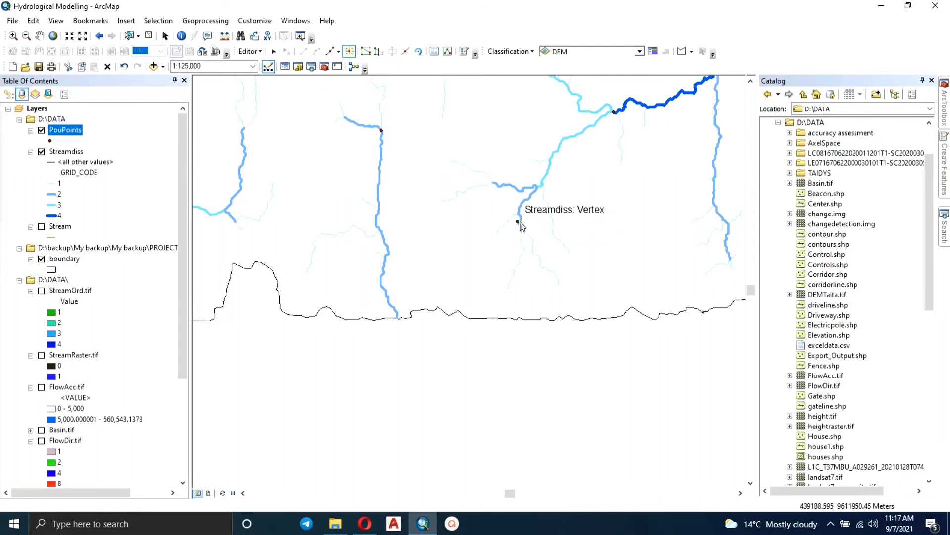
click(537, 187)
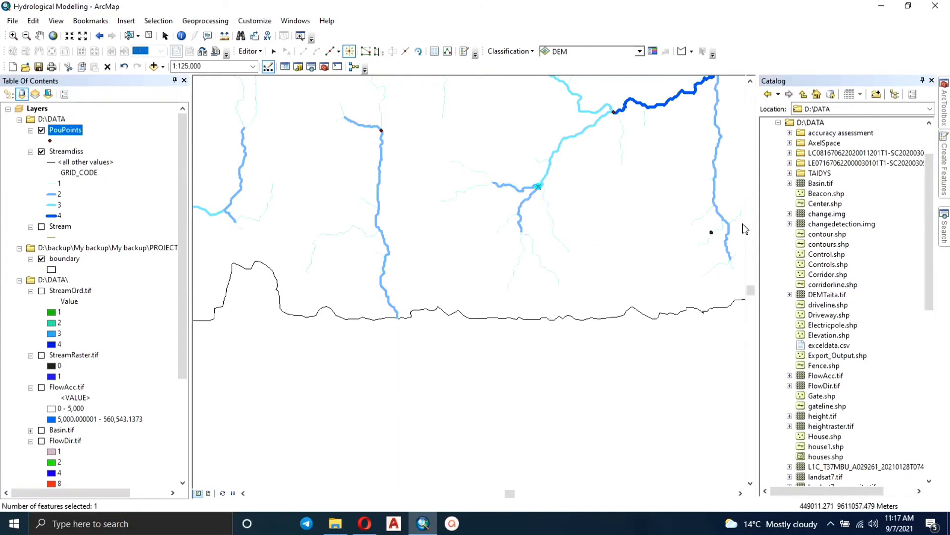
click(727, 222)
Step: Place a pour point where the eastern order-2 stream meets the boundary, north of the order-4 stream
scroll(523, 189, down, 1)
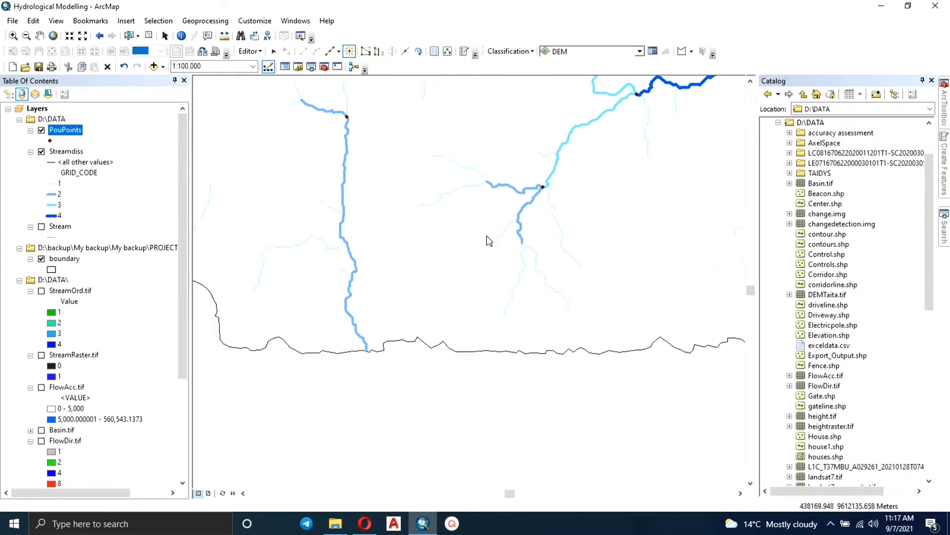
scroll(447, 307, up, 4)
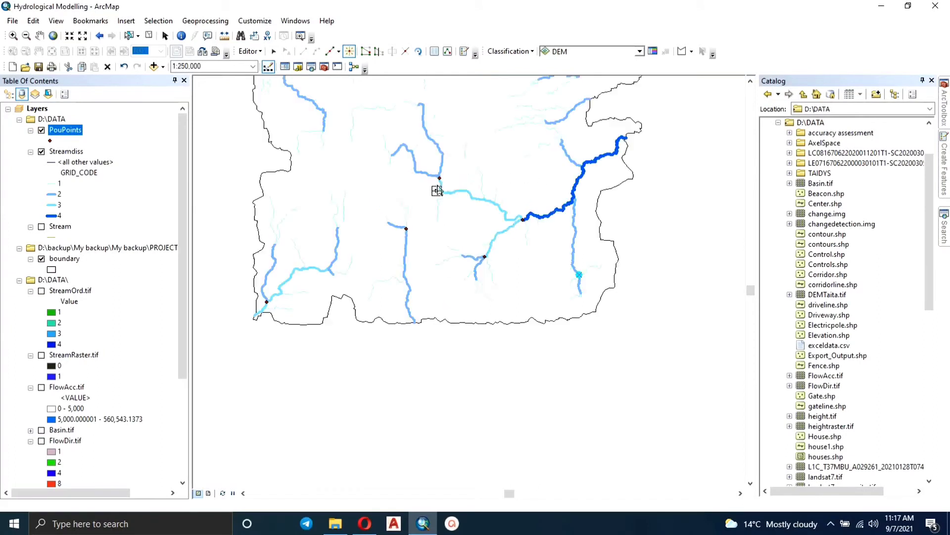
drag(433, 185, 444, 335)
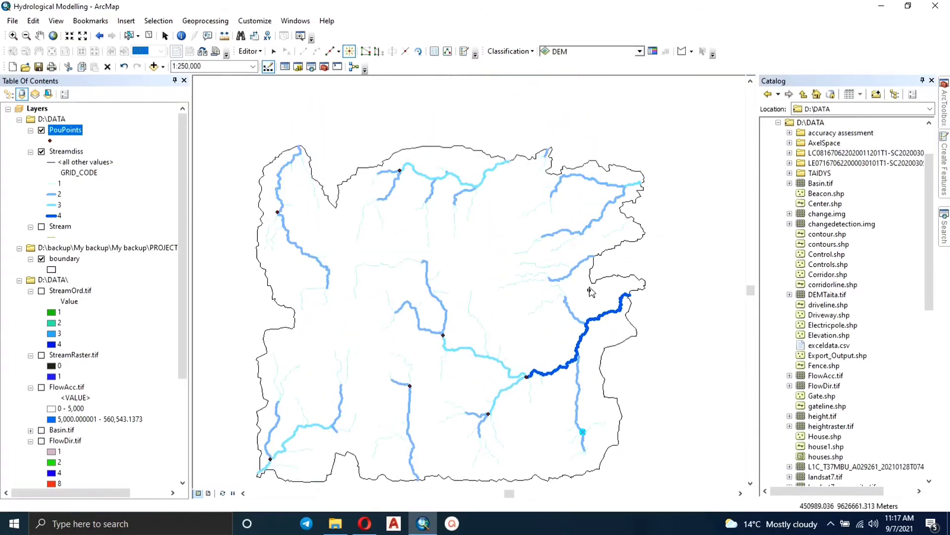
click(593, 256)
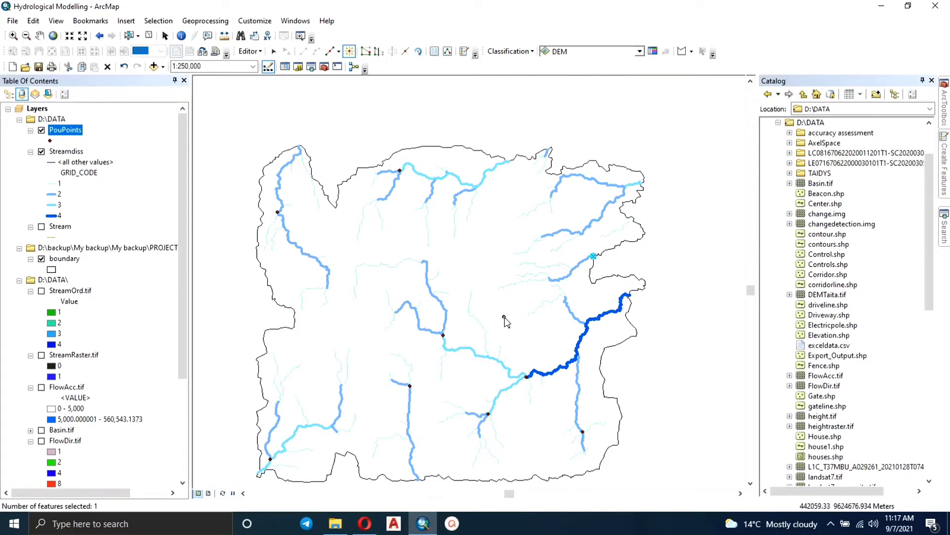
Step: Replace the eastern boundary pour point with points along the northeastern order-2 streams, at the eastern stream's western end, and at the northern order-3 junction
key(Delete)
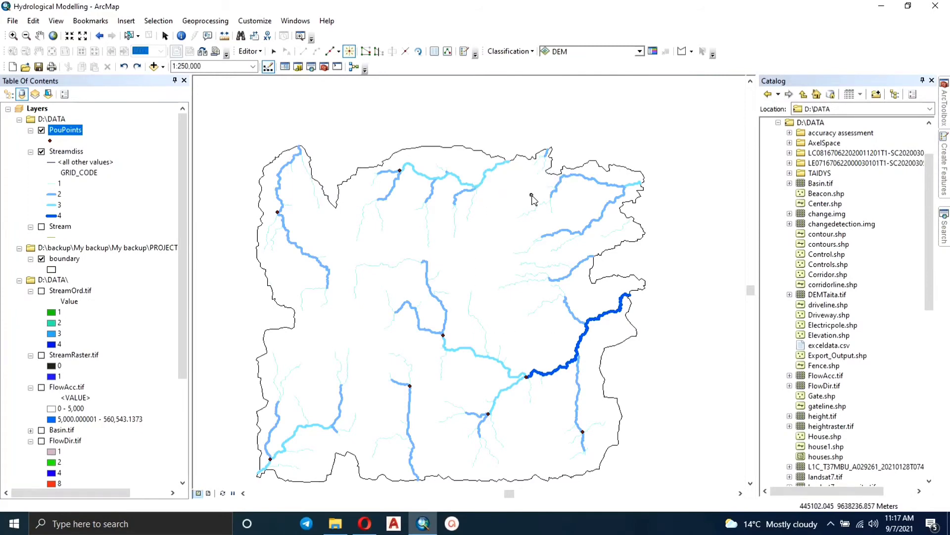
click(626, 185)
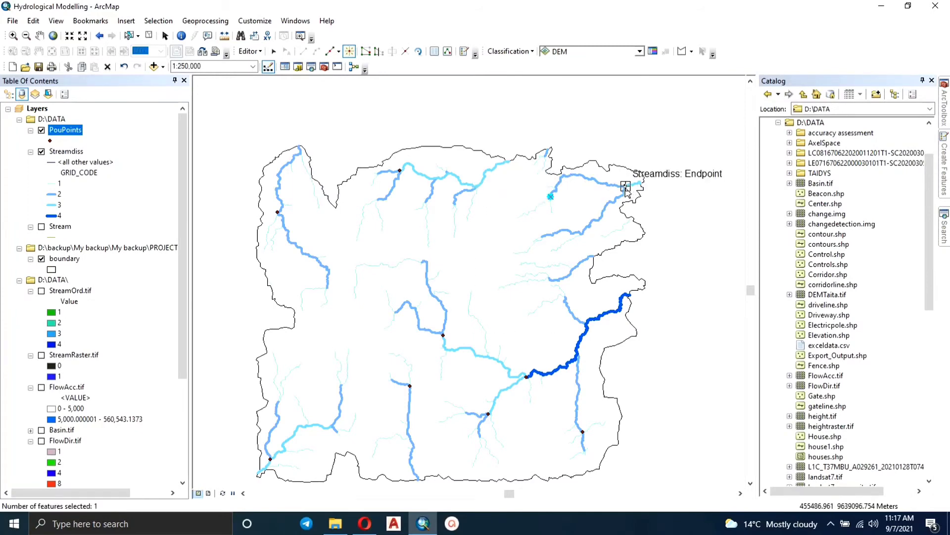
click(579, 234)
click(548, 277)
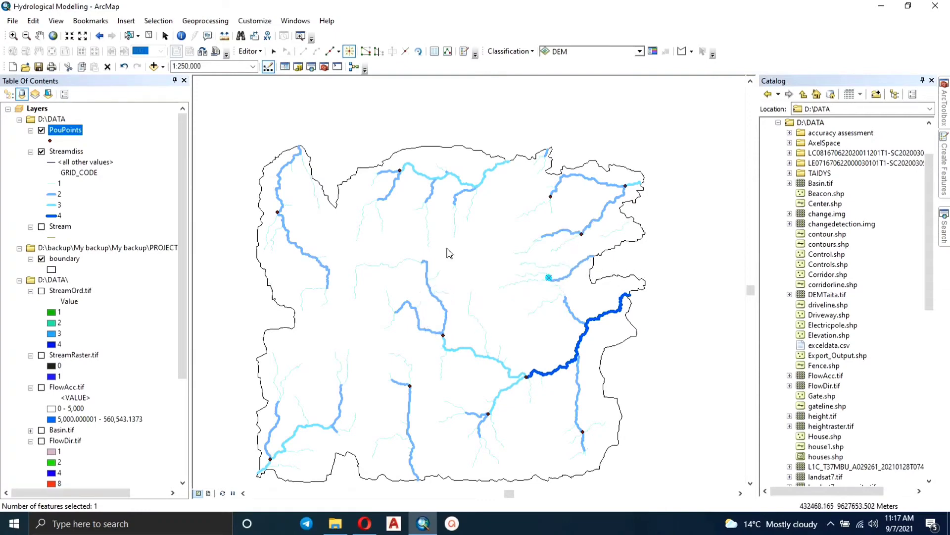
click(477, 187)
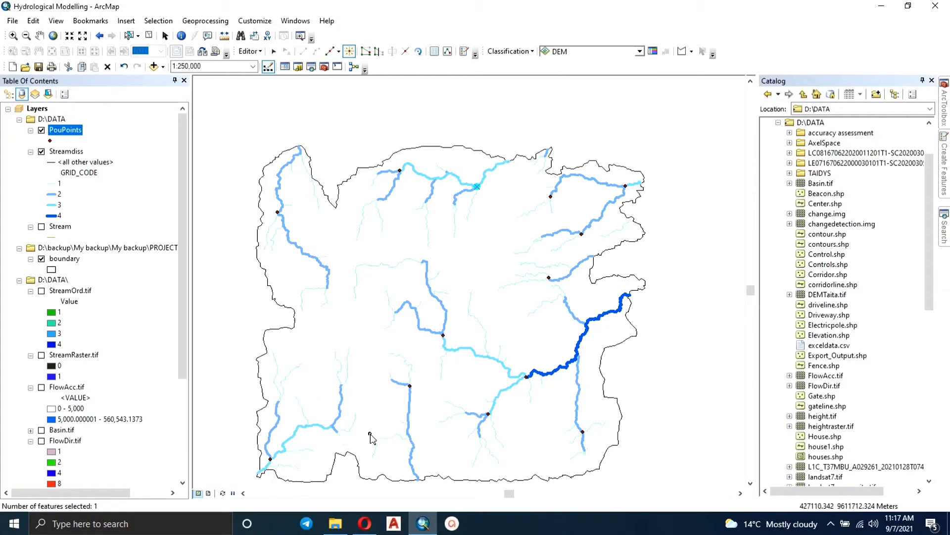
Step: Save the digitized pour point edits and stop the editing session
click(250, 51)
click(253, 54)
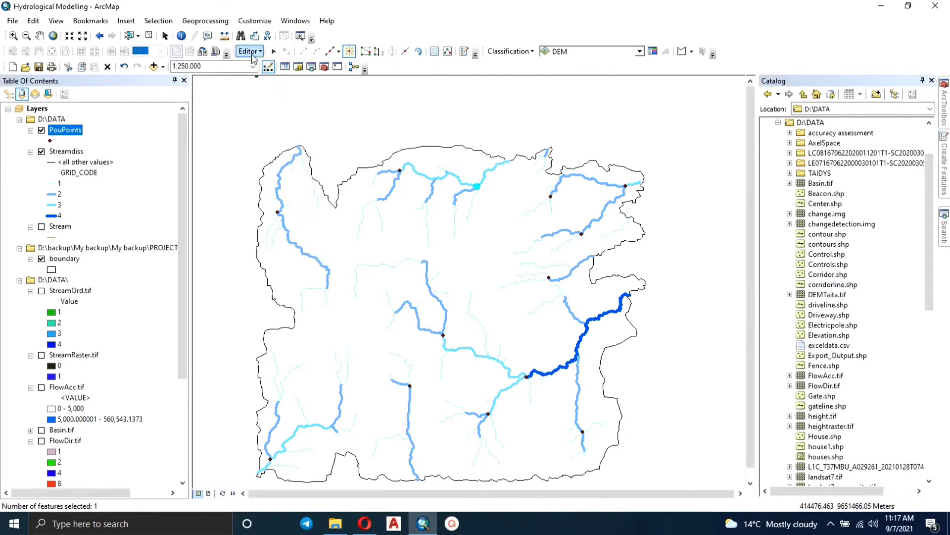
click(253, 55)
click(261, 77)
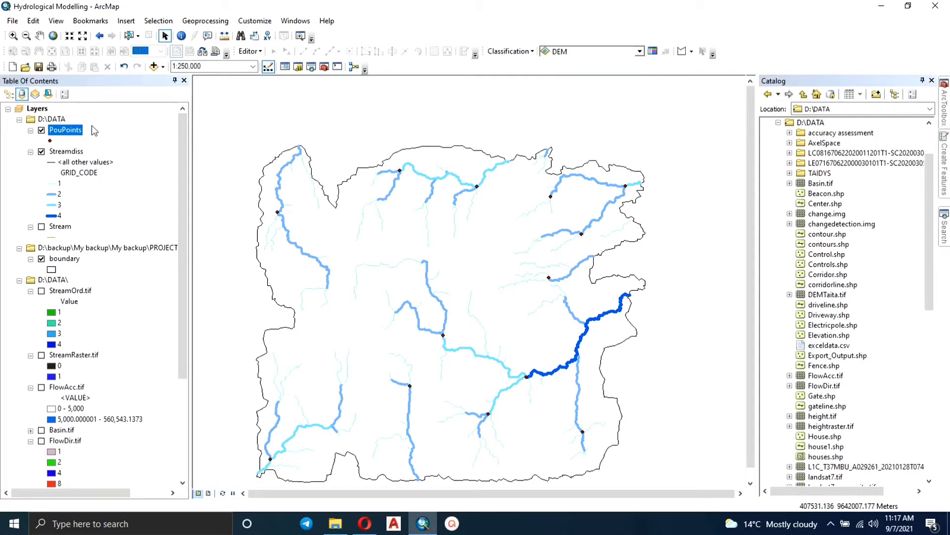
click(944, 111)
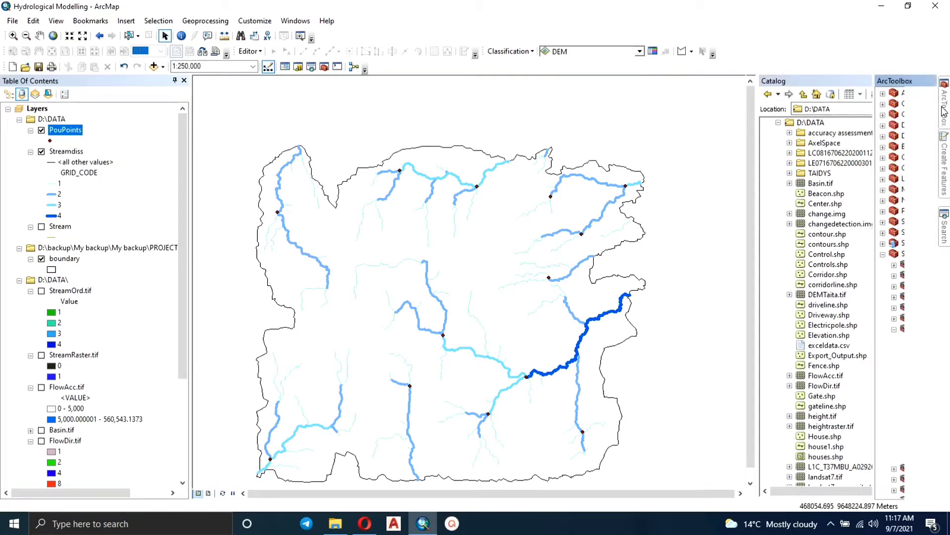
double_click(840, 415)
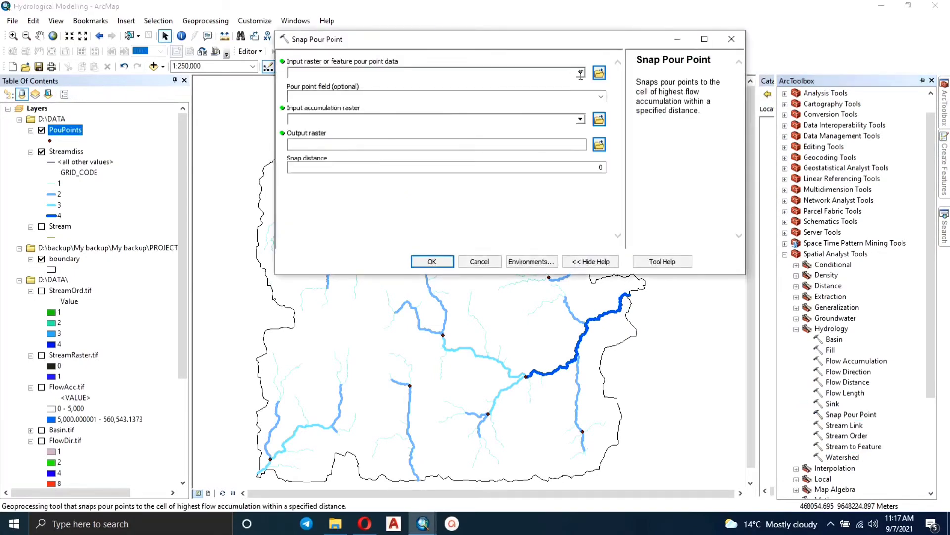
click(580, 73)
click(326, 88)
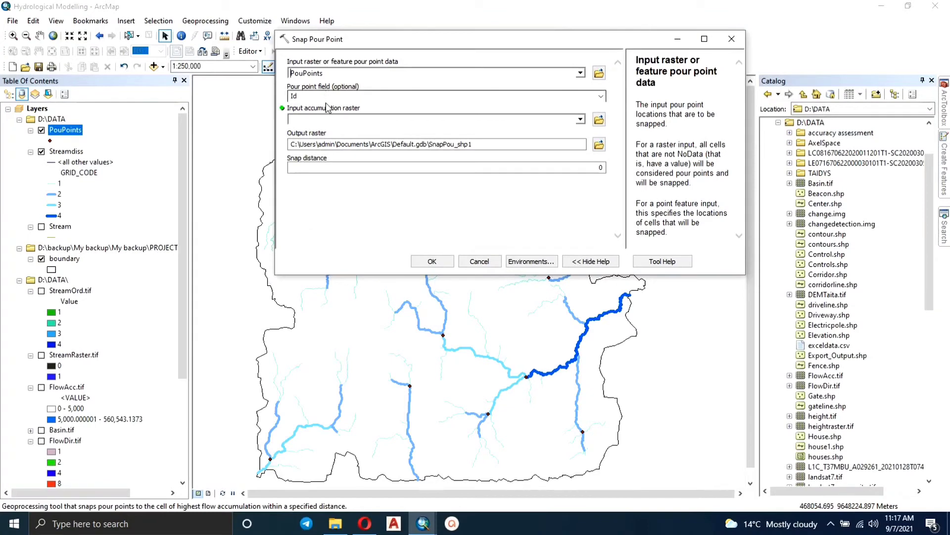
click(602, 101)
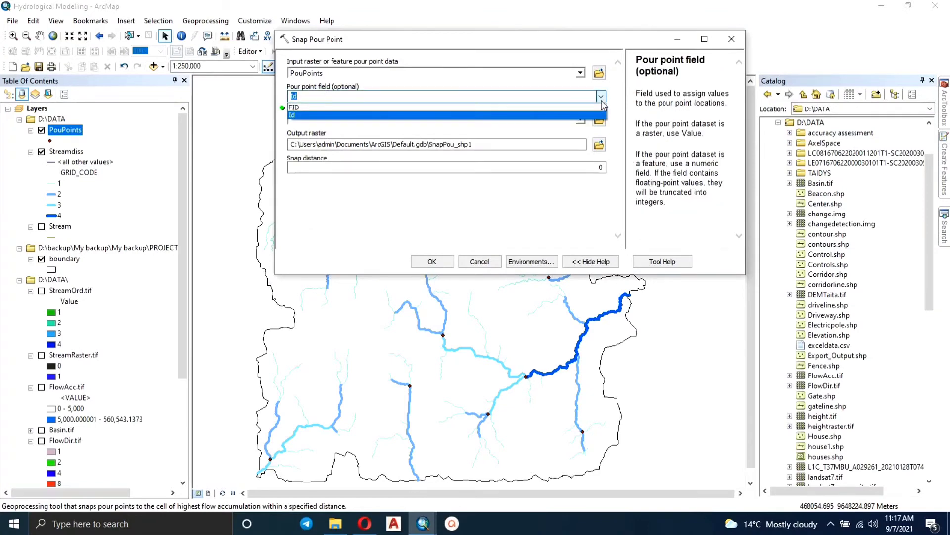
click(602, 97)
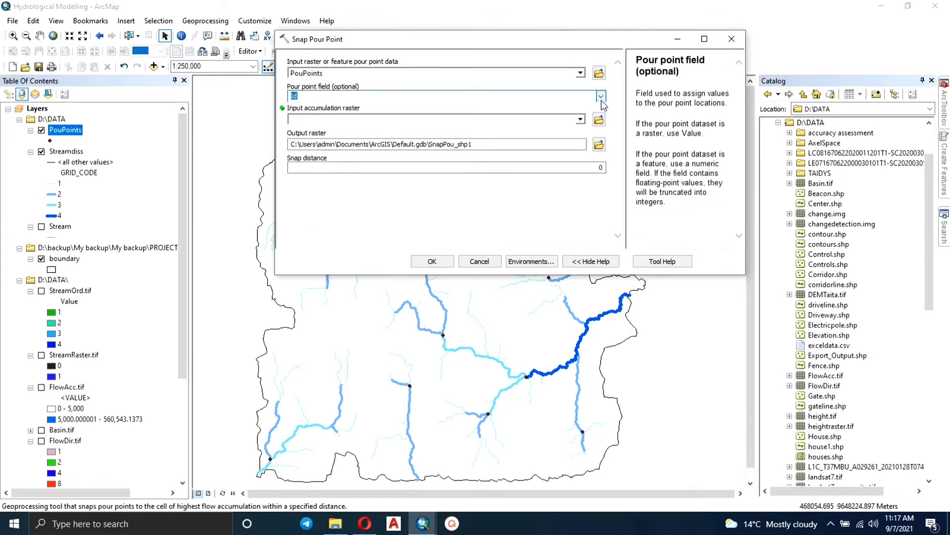
click(732, 39)
Step: Examine the FID and Id values in the PouPoints attribute table, closing the table when done
right_click(69, 132)
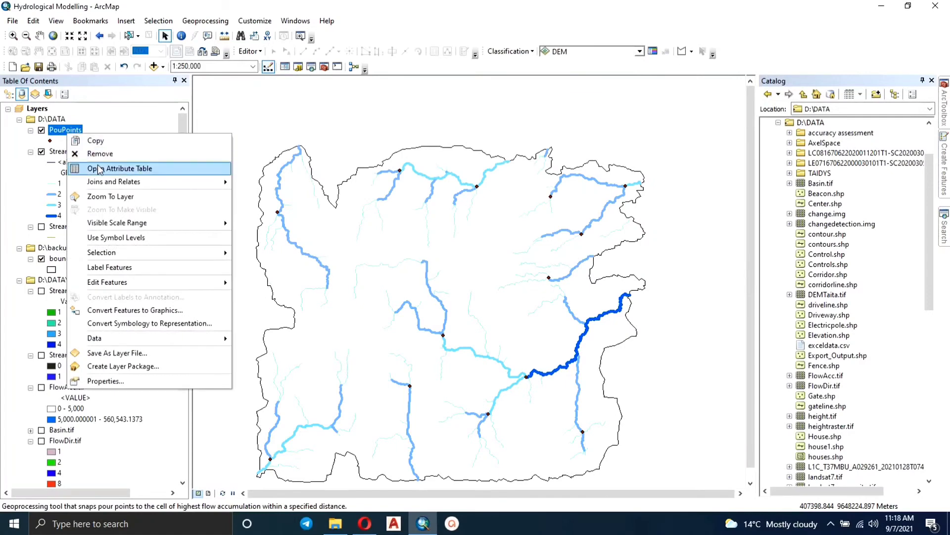
click(79, 168)
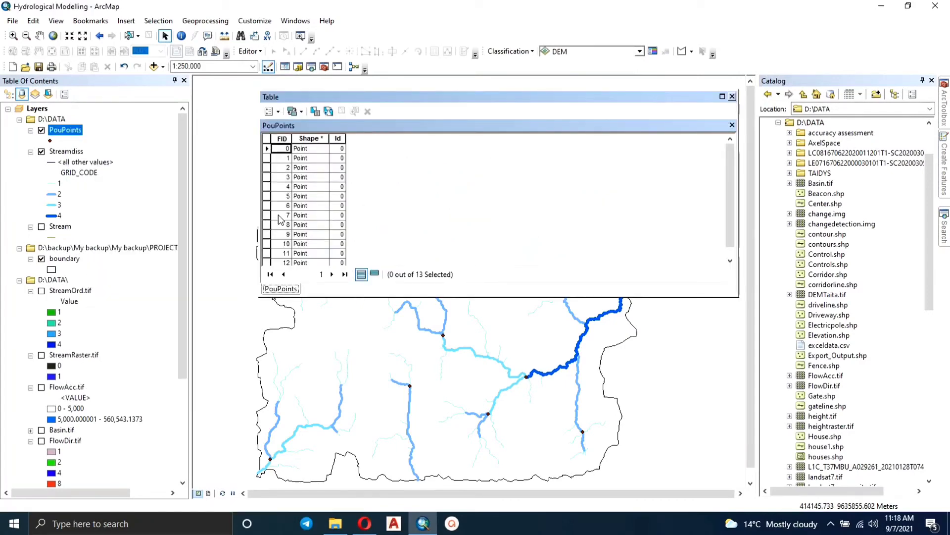
click(733, 97)
Step: Set up the Snap Pour Point tool with PouPoints as input, FID as the pour point field, and FlowAcc.tif as the accumulation raster
click(944, 104)
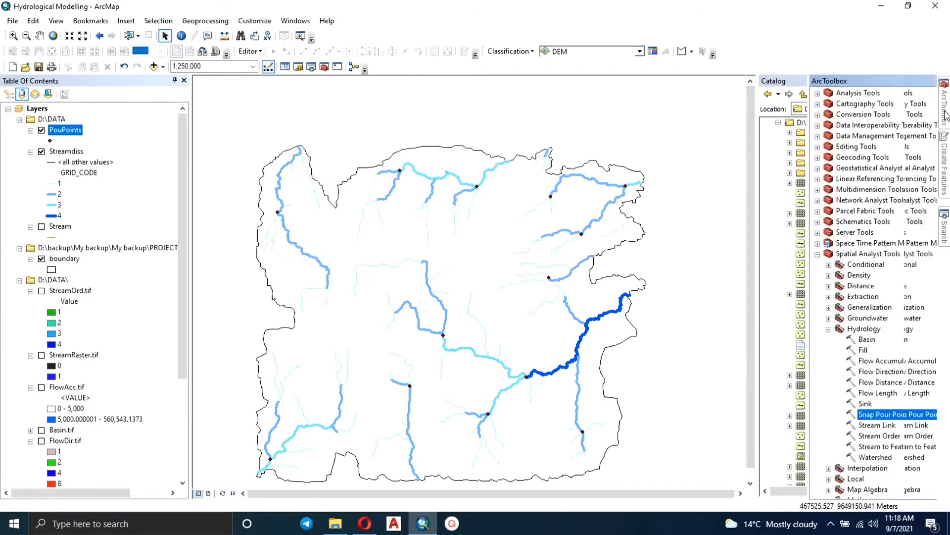
double_click(836, 414)
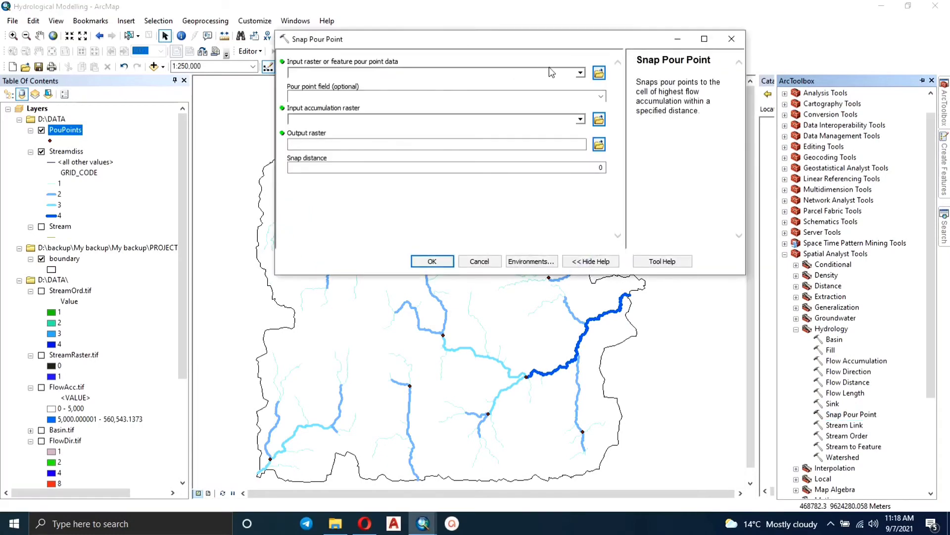
click(580, 73)
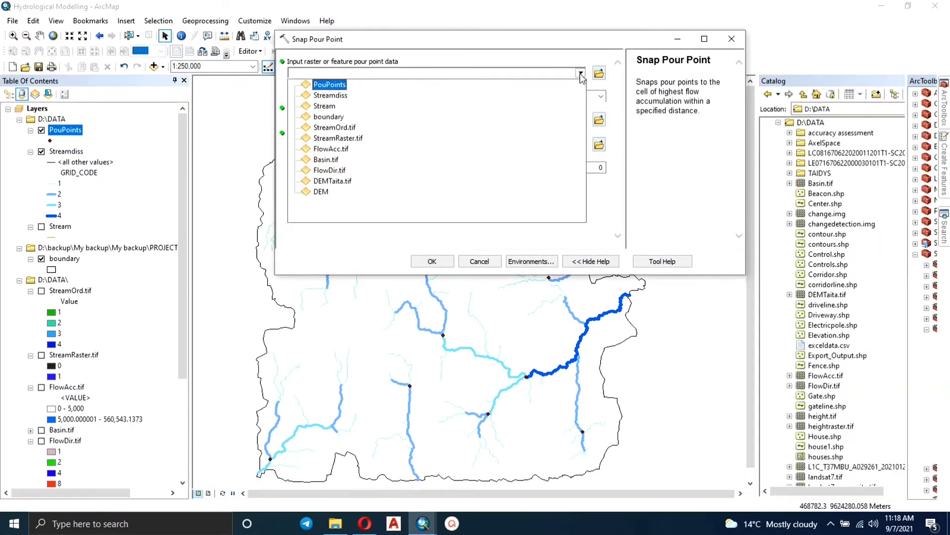
click(328, 85)
click(600, 96)
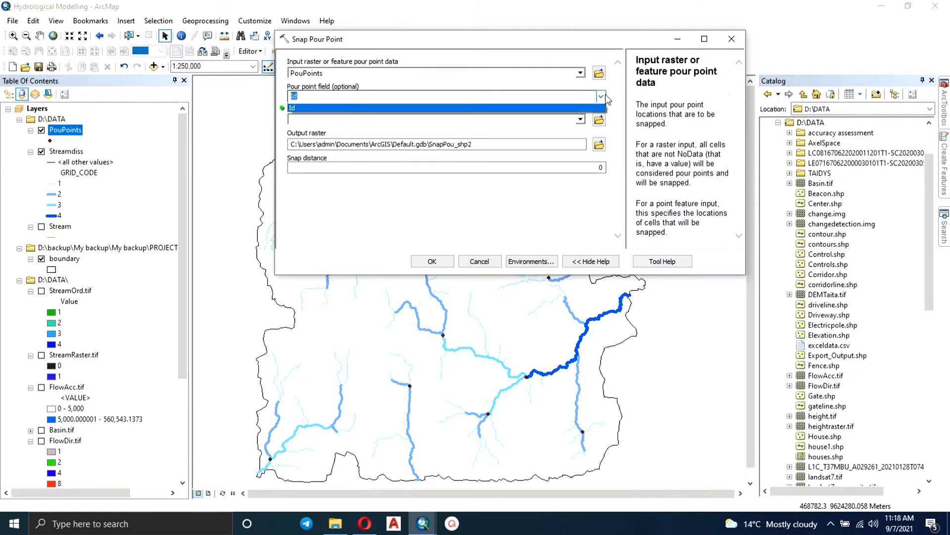
click(426, 108)
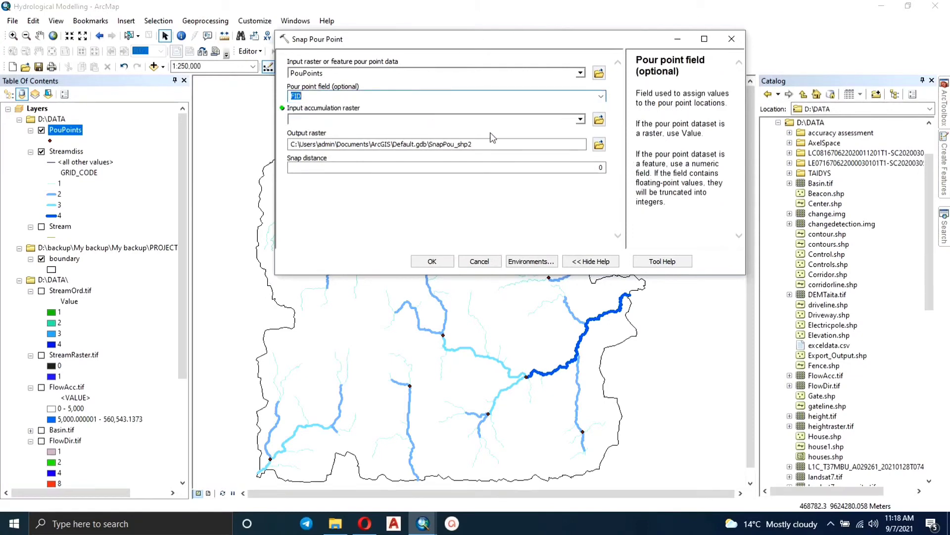
click(581, 119)
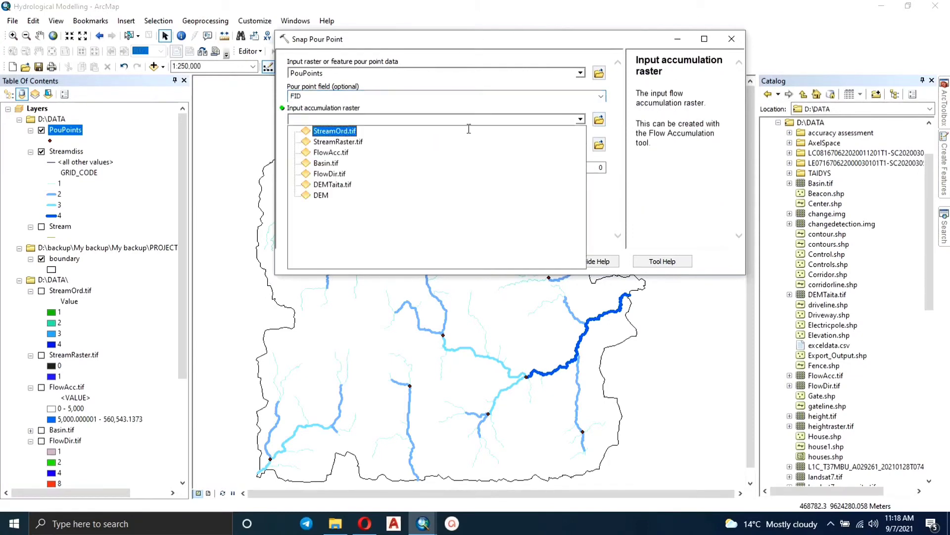
click(320, 156)
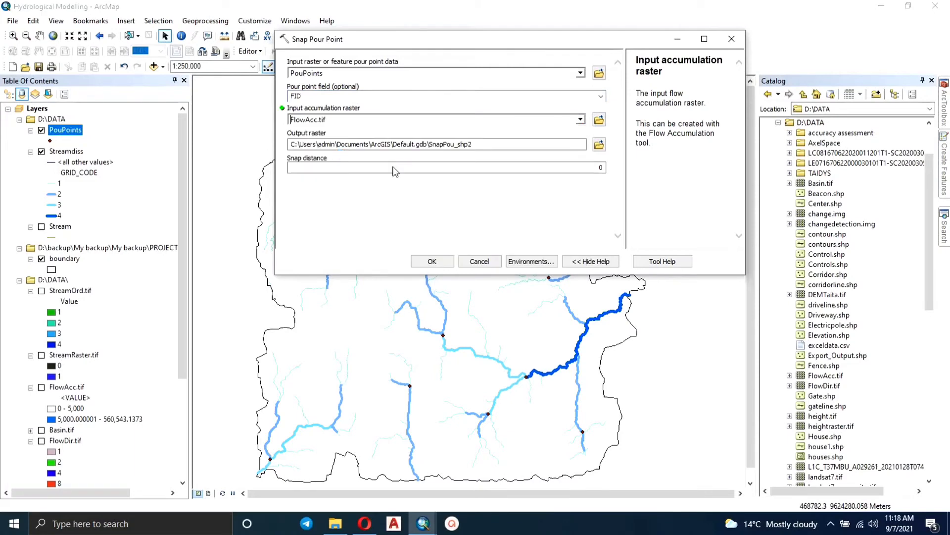
Step: Set the output raster to Snap.tif in D:\DATA and run Snap Pour Point with a snap distance of 0
click(598, 145)
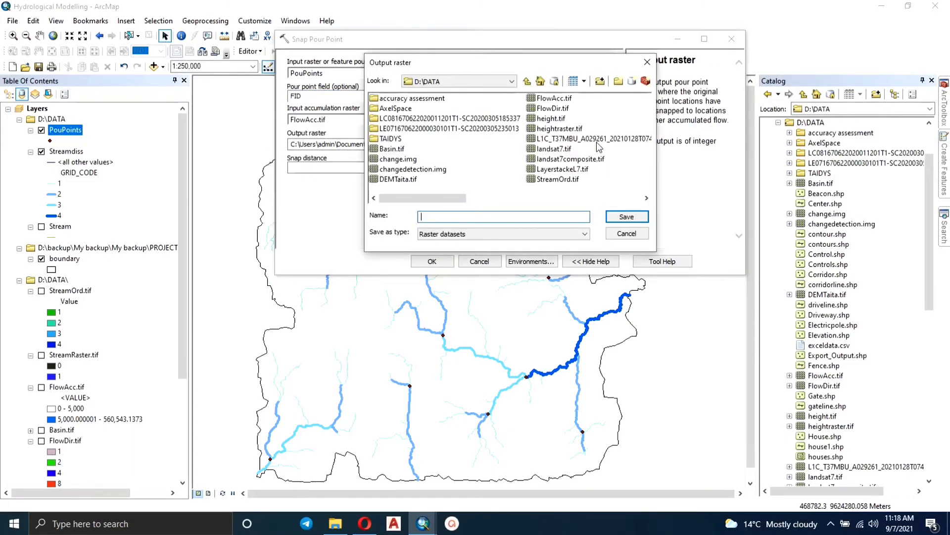
text(S)
text(nap.tif)
click(628, 218)
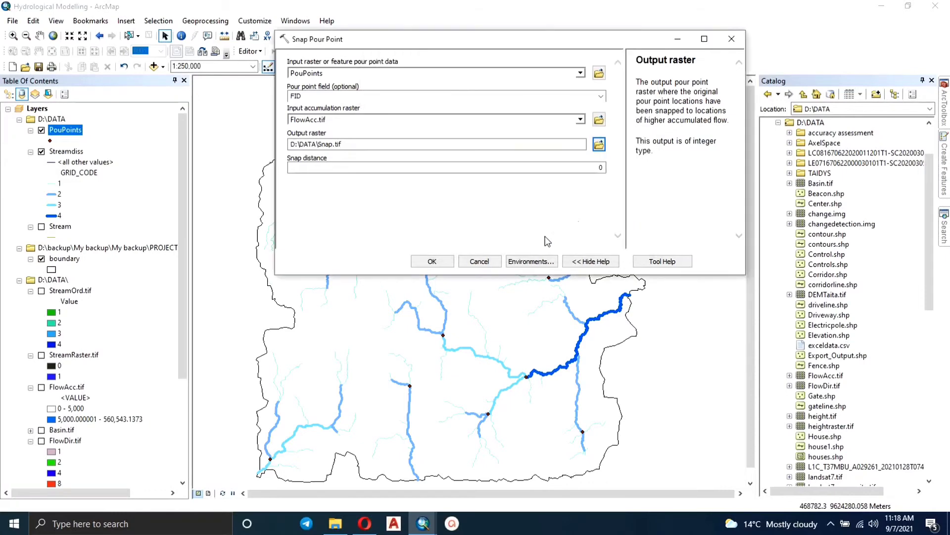
click(432, 262)
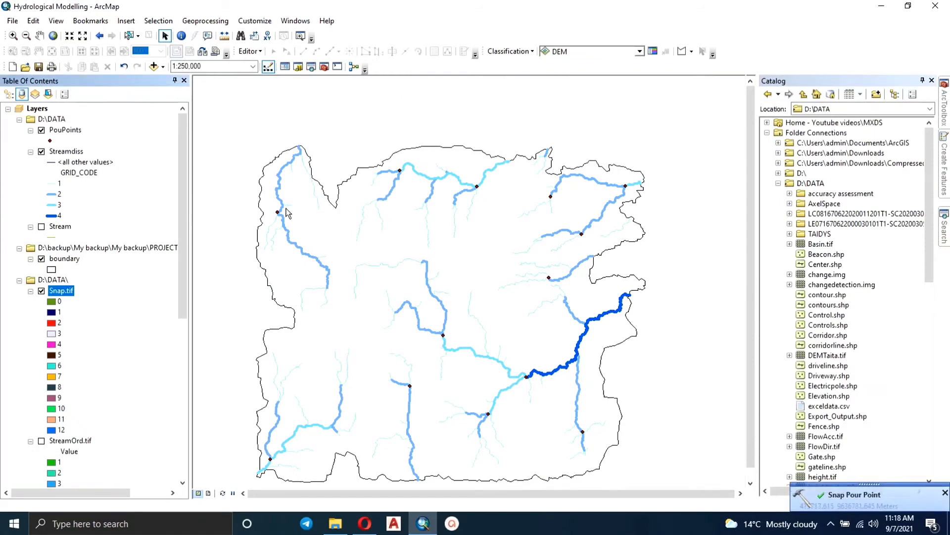
Step: Inspect the snapped cell at the northwestern stream's tributary junction up close, and return to the full extent of Snap.tif
scroll(286, 209, up, 8)
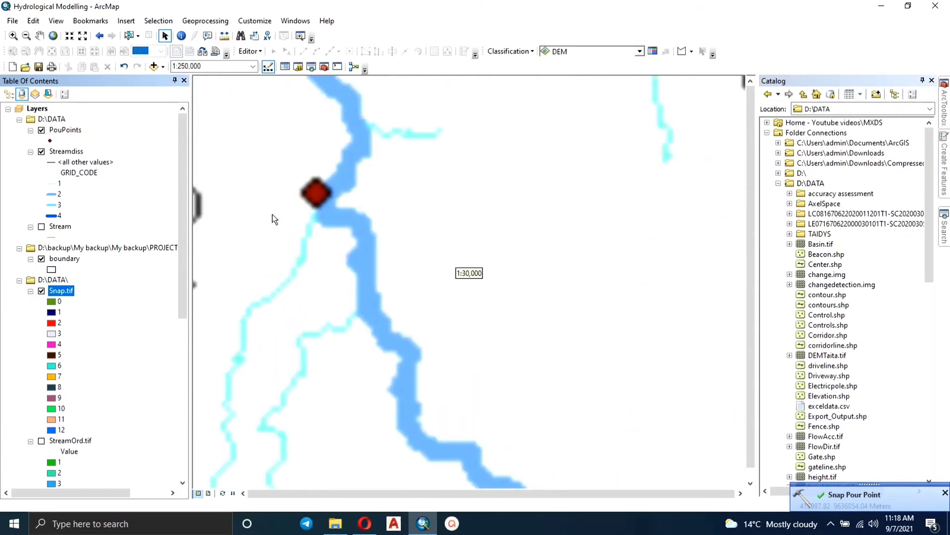
scroll(323, 191, up, 6)
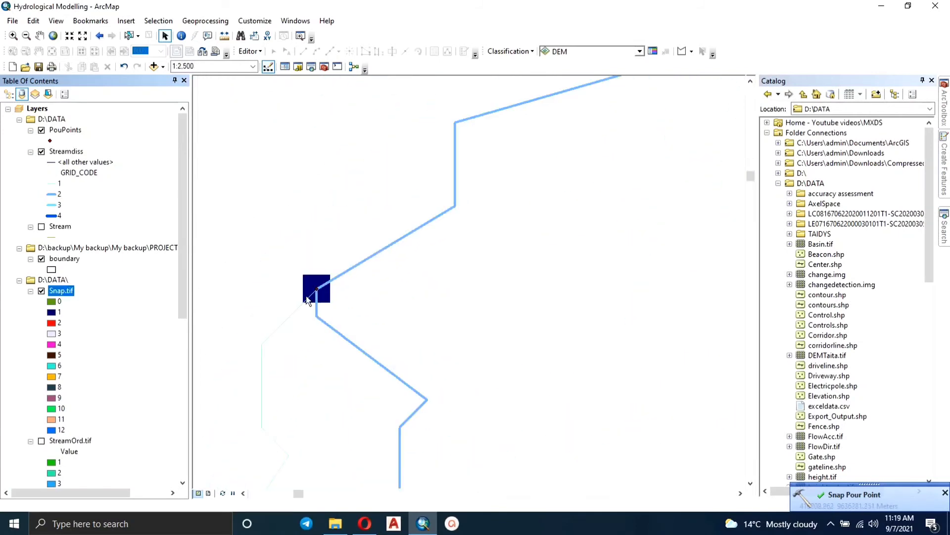
scroll(373, 307, down, 5)
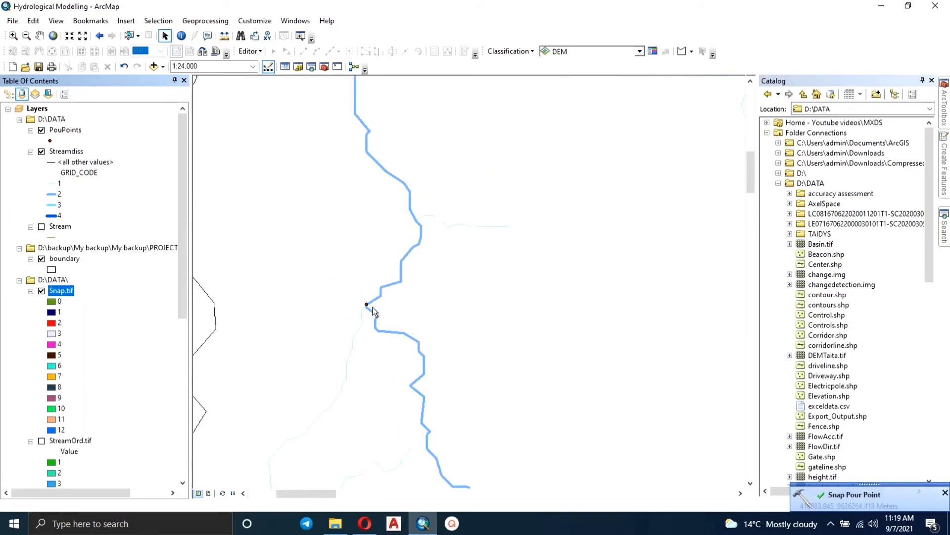
scroll(374, 311, down, 4)
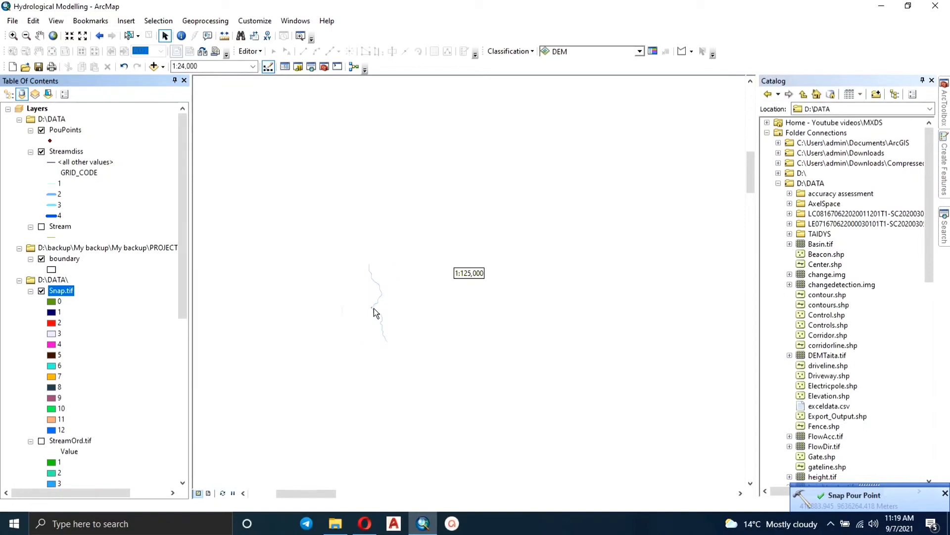
right_click(60, 297)
click(89, 356)
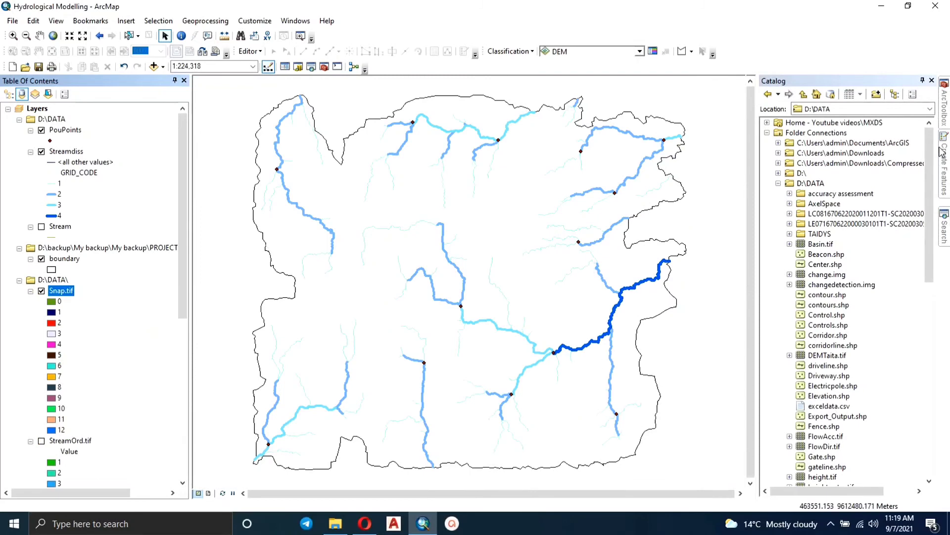
Step: Set up the Watershed tool with FlowDir.tif as the flow direction raster and Snap.tif as the pour point data
mouse_move(945, 117)
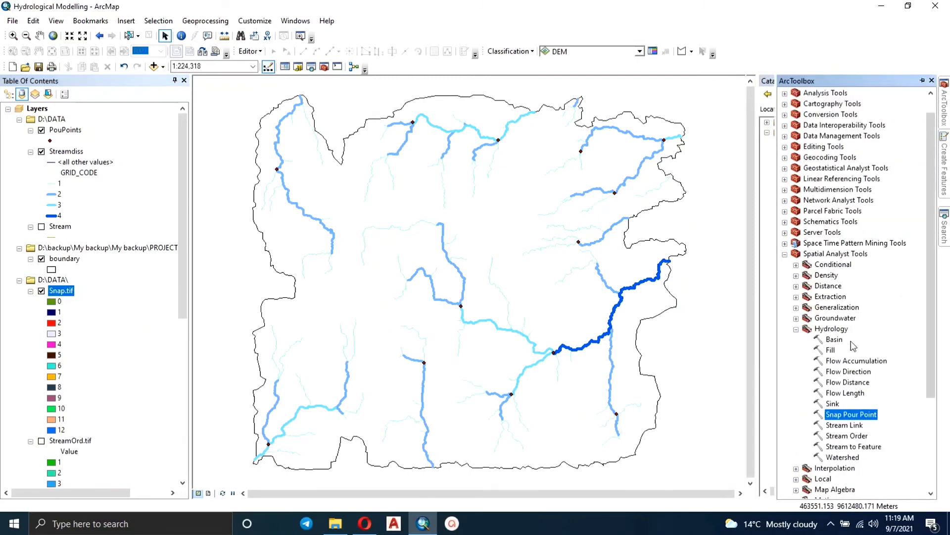
double_click(841, 456)
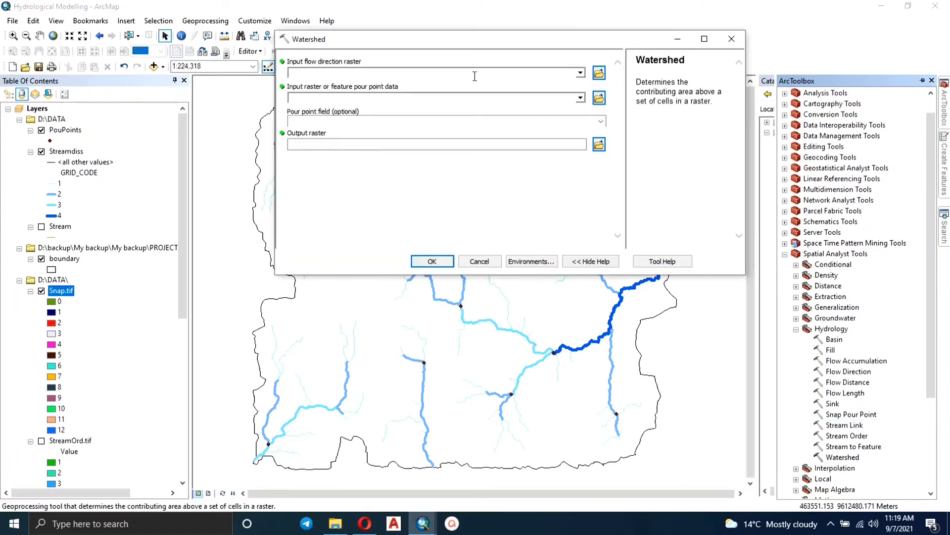
click(580, 73)
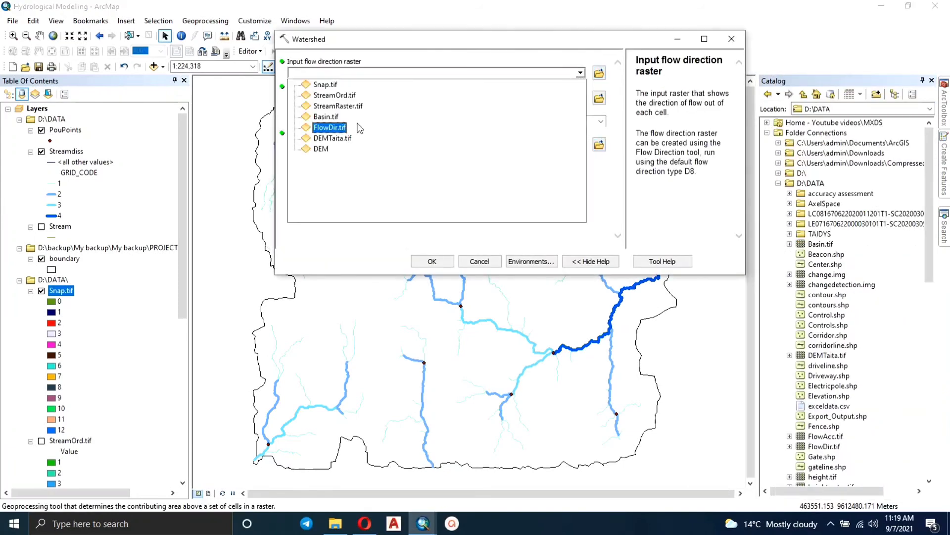
click(385, 173)
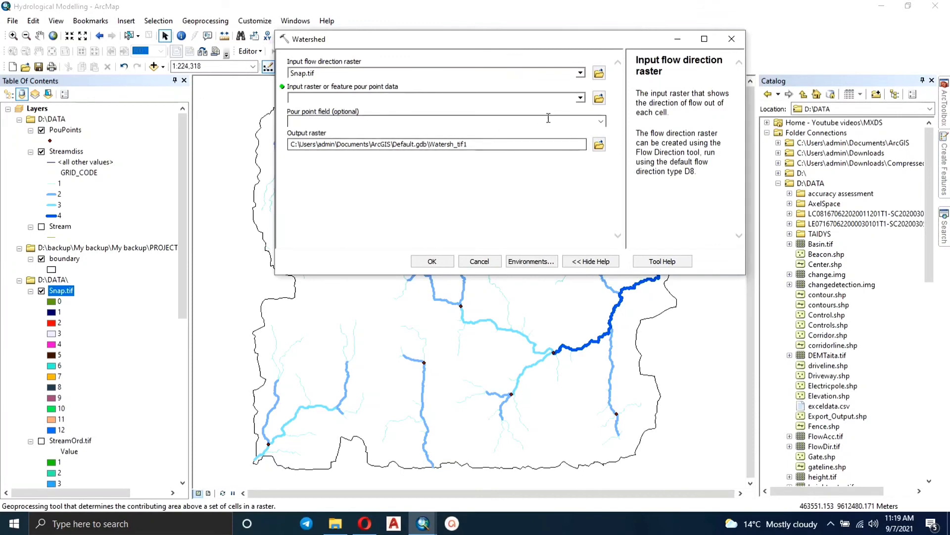
click(580, 98)
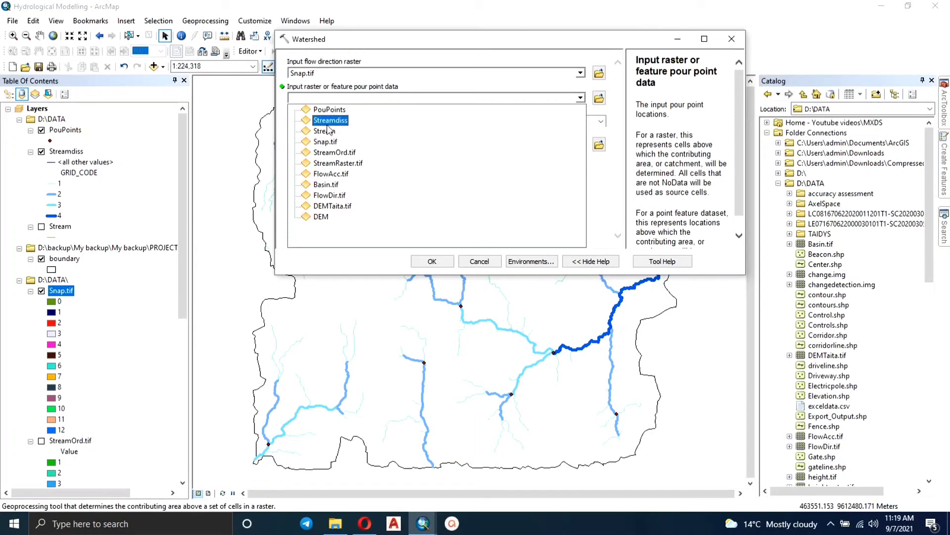
click(332, 142)
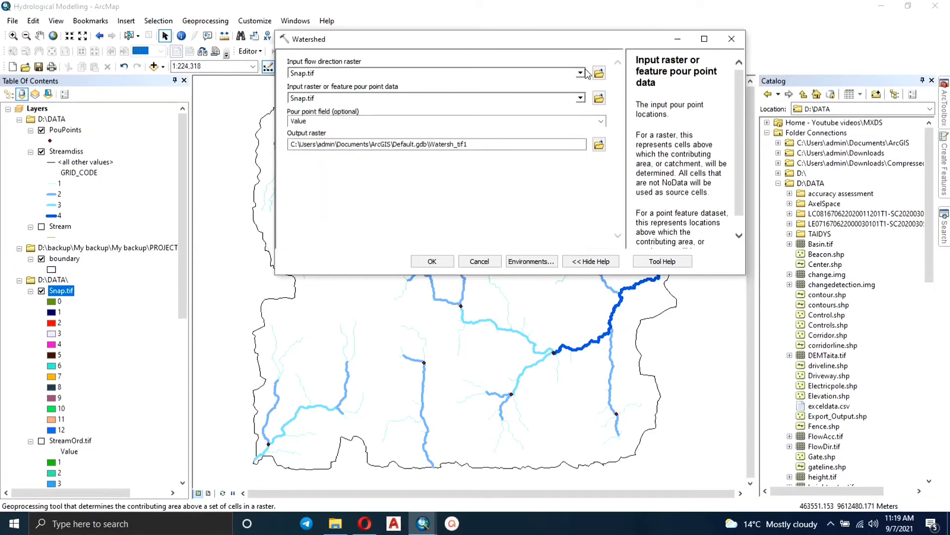
click(580, 73)
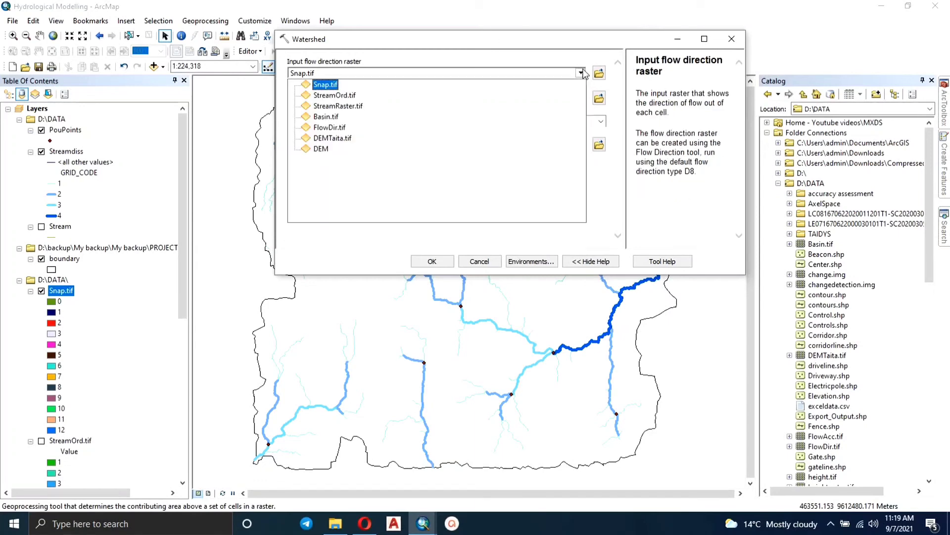
click(327, 128)
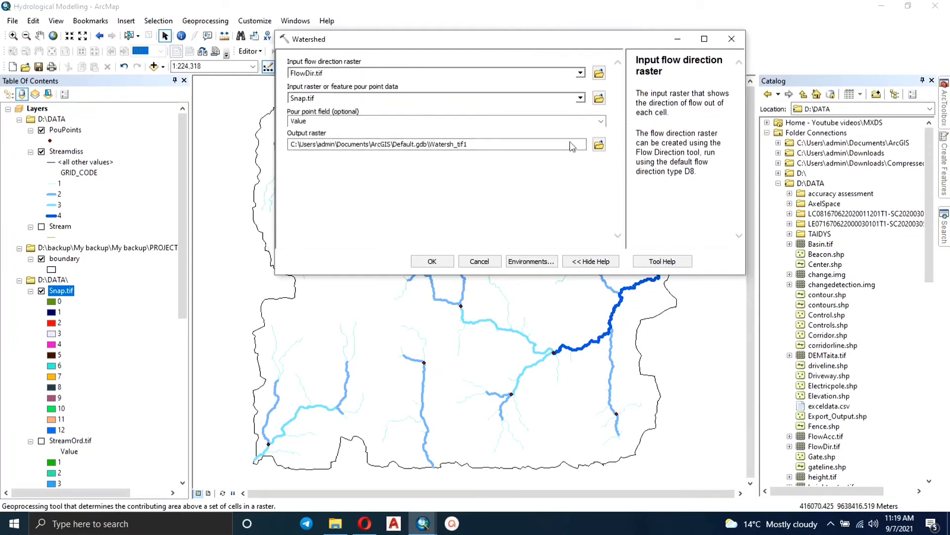
Step: Set the output raster to Watershed.tif in D:\DATA and run the Watershed tool
click(599, 145)
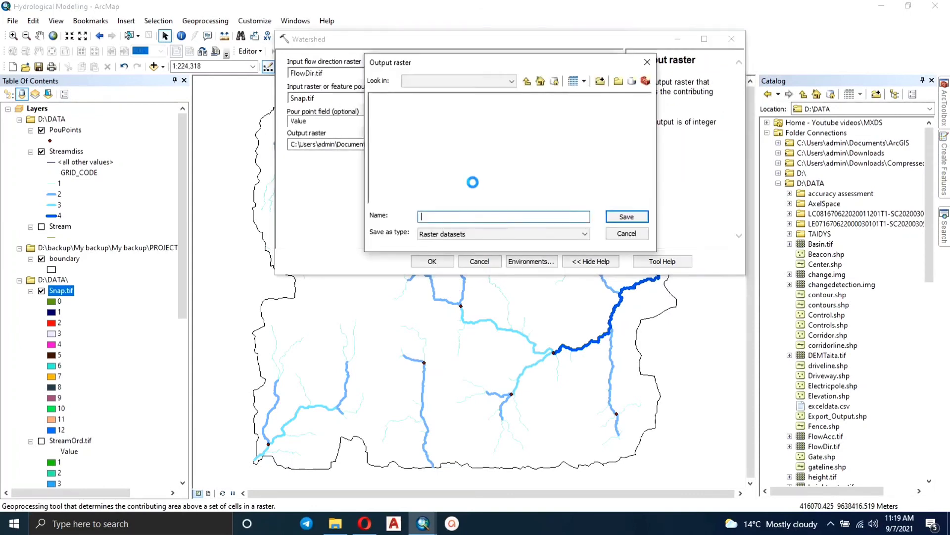
text(W)
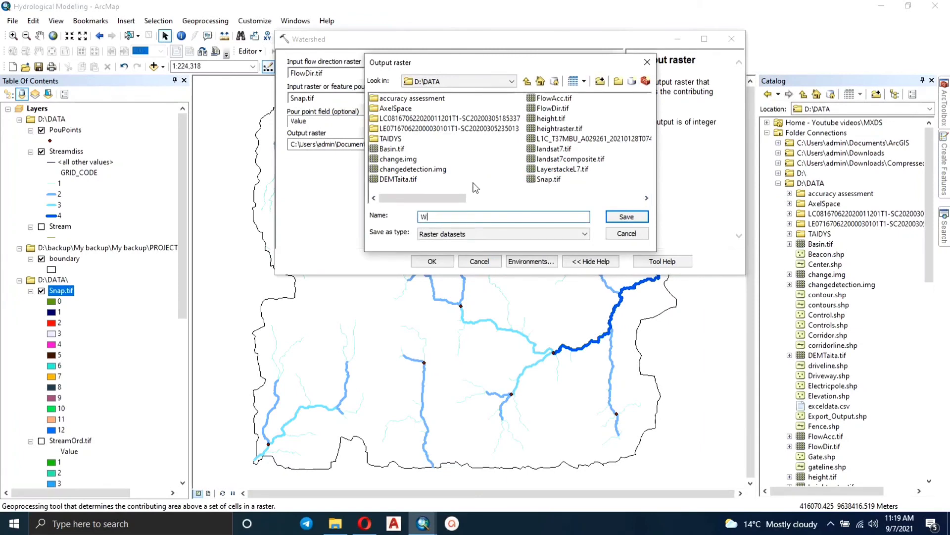
text(atershed.tif)
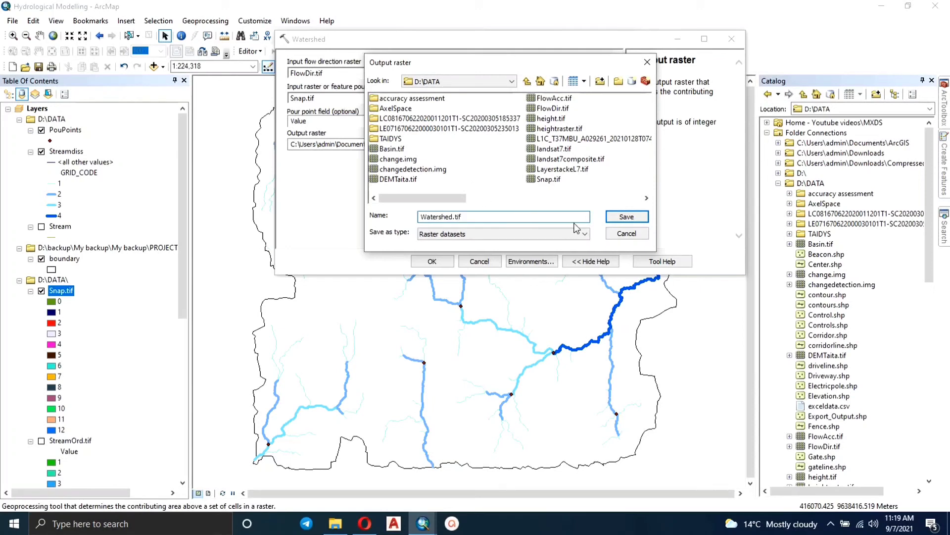
click(619, 218)
click(448, 260)
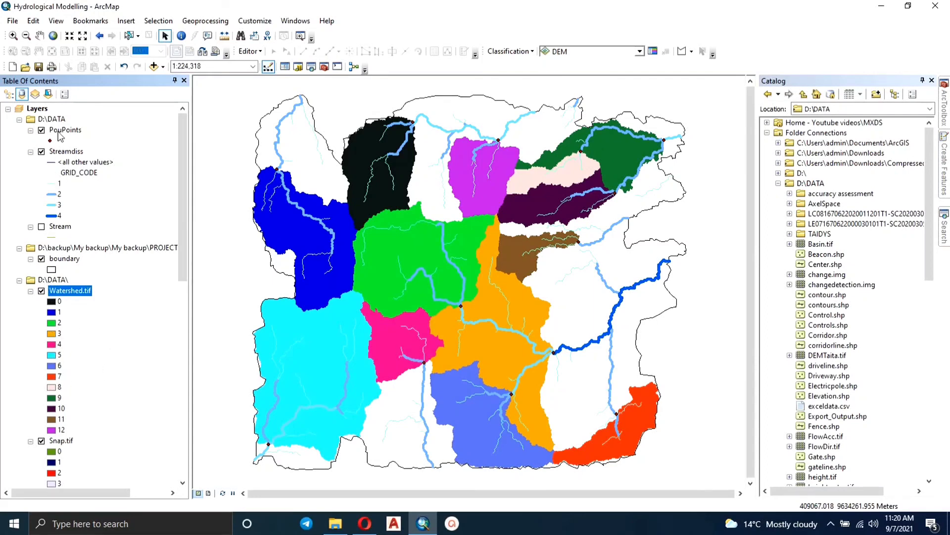
Step: Collapse the legends of the Snap.tif, Watershed.tif, StreamRaster.tif and StreamOrd.tif layers
click(30, 441)
click(30, 291)
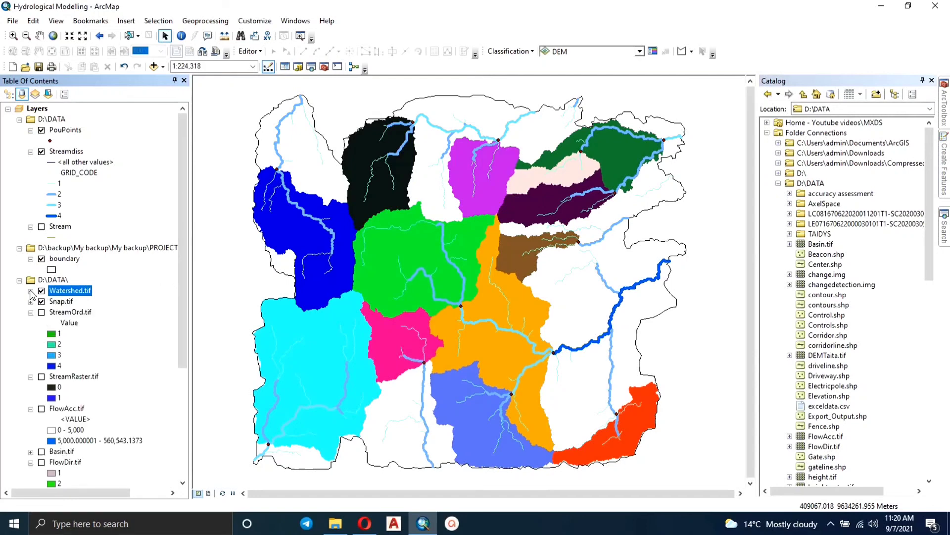
click(31, 376)
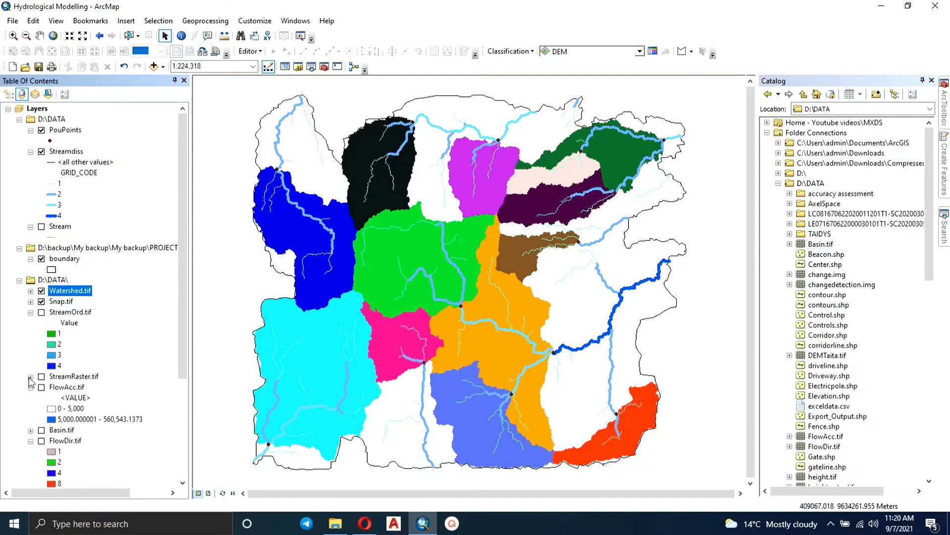
click(30, 312)
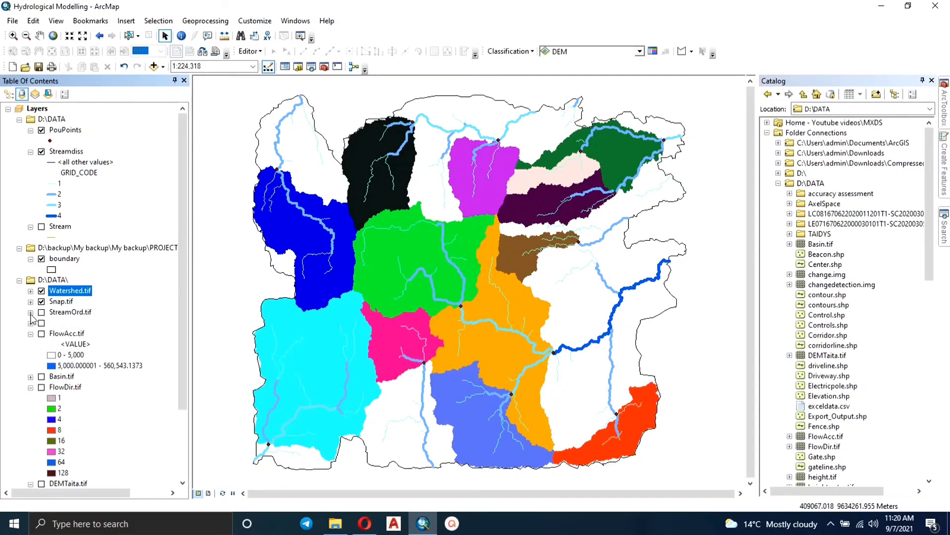
Step: Compare the watersheds with the terrain by temporarily showing DEMTaita.tif and hiding Watershed.tif, restoring both layers' original visibility
scroll(44, 423, down, 3)
click(42, 398)
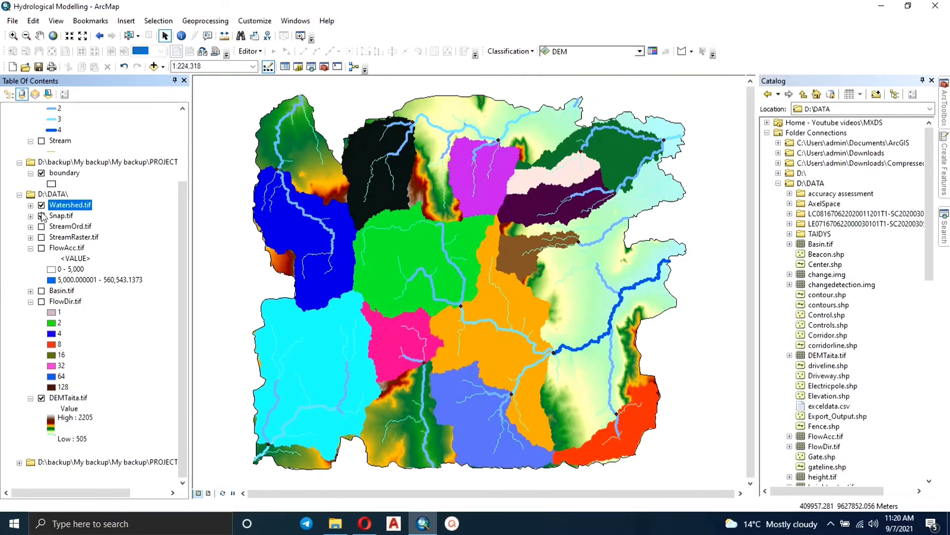
click(42, 206)
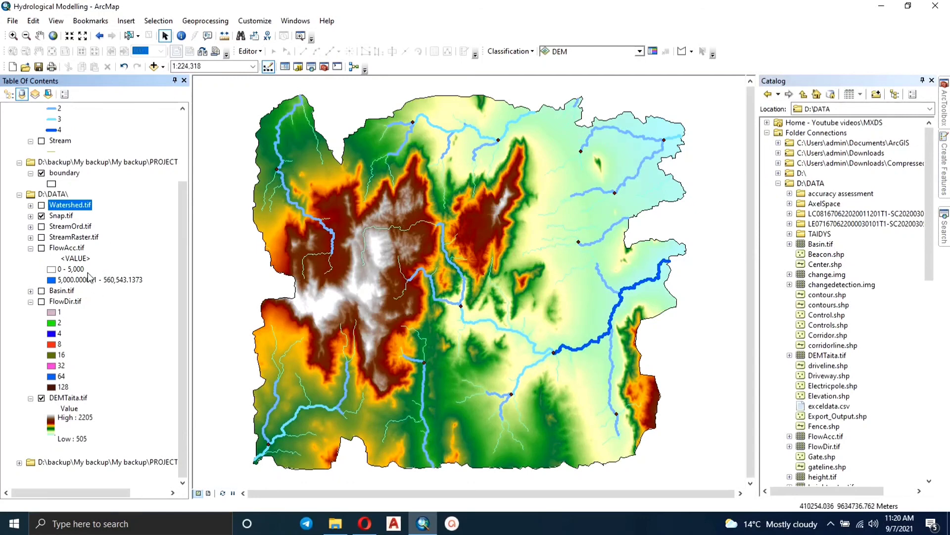
click(41, 399)
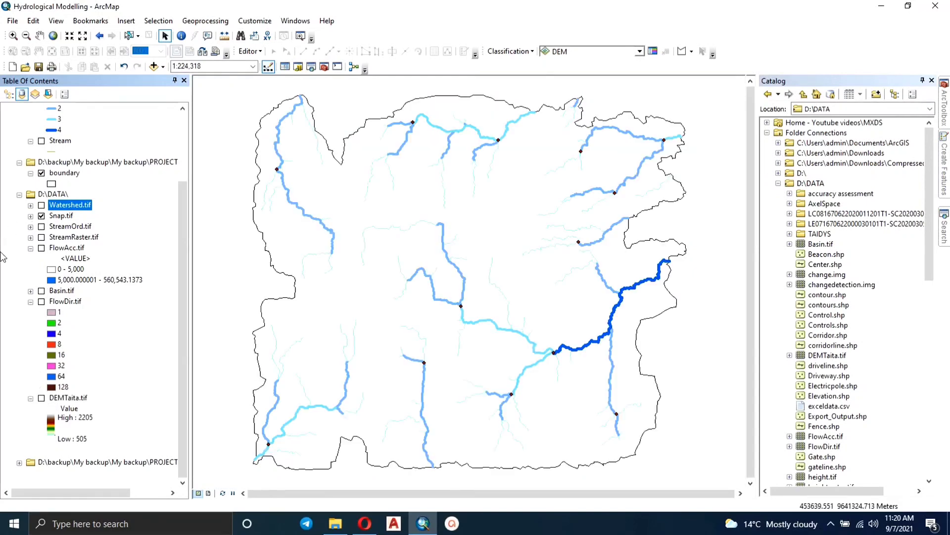
click(41, 204)
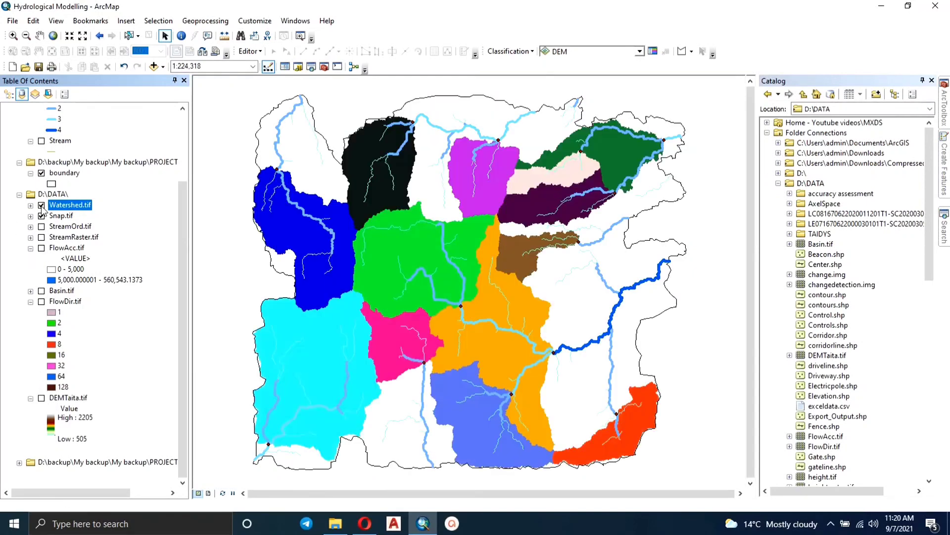